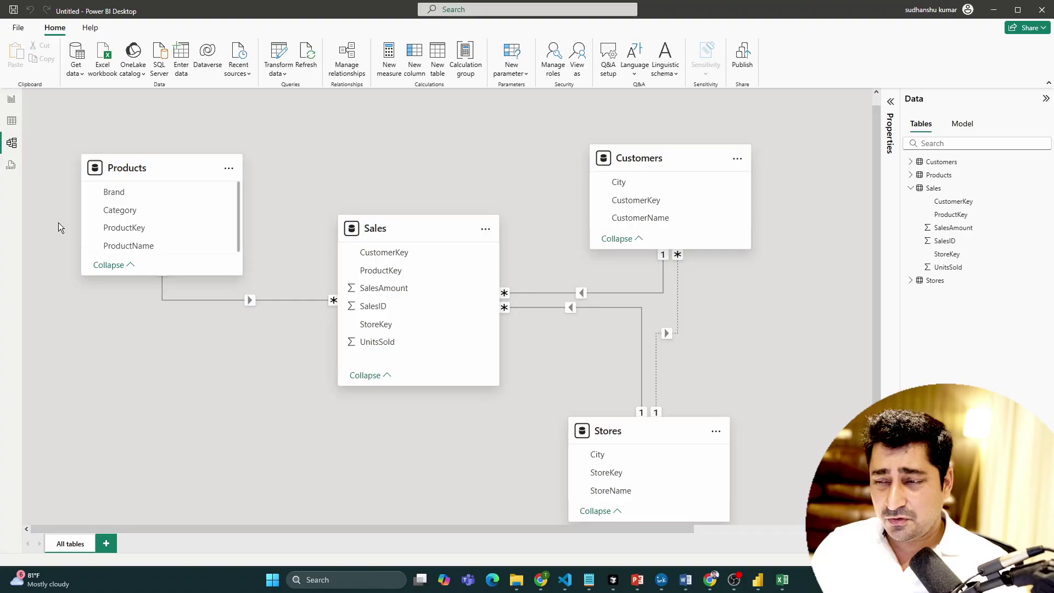
# Move the Sales table slightly higher in the model diagram and select it.
pyautogui.moveTo(401, 231); pyautogui.dragTo(393, 199)
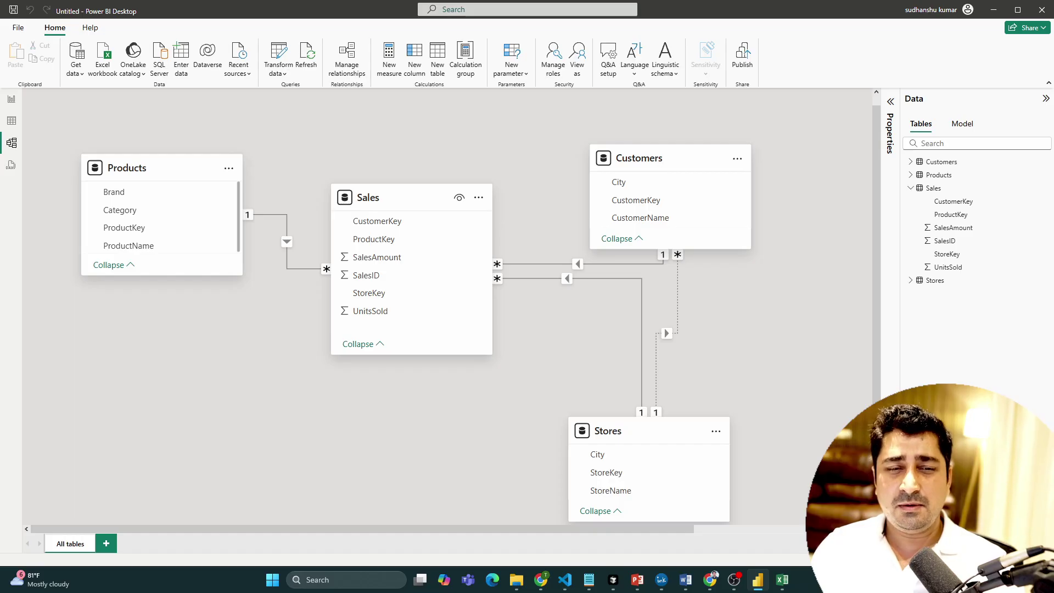
pyautogui.click(408, 203)
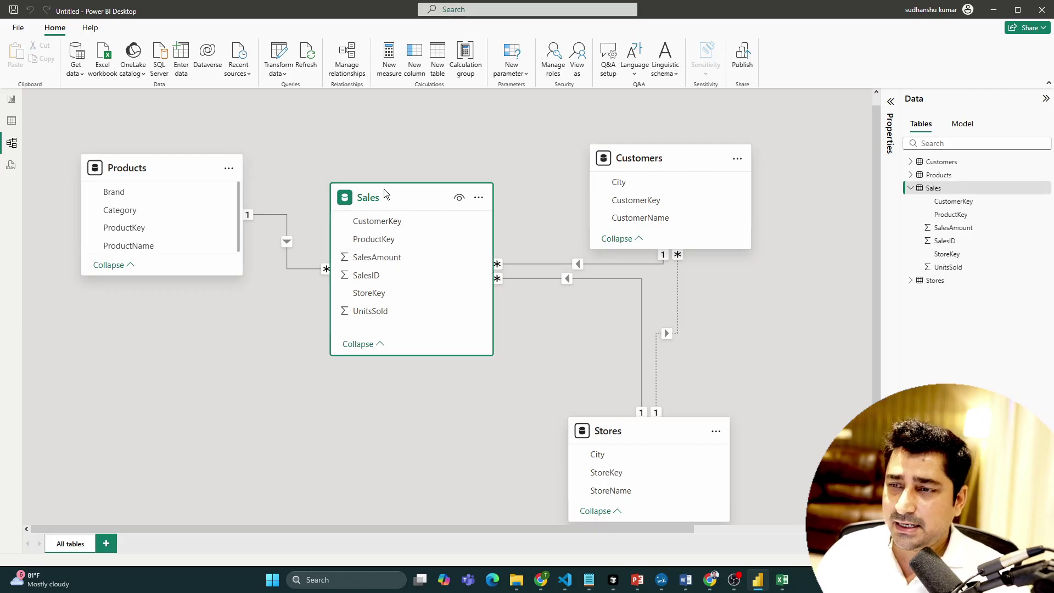
# Start a new measure in the Sales table from the table data view and name it "total sales amount".
pyautogui.click(11, 121)
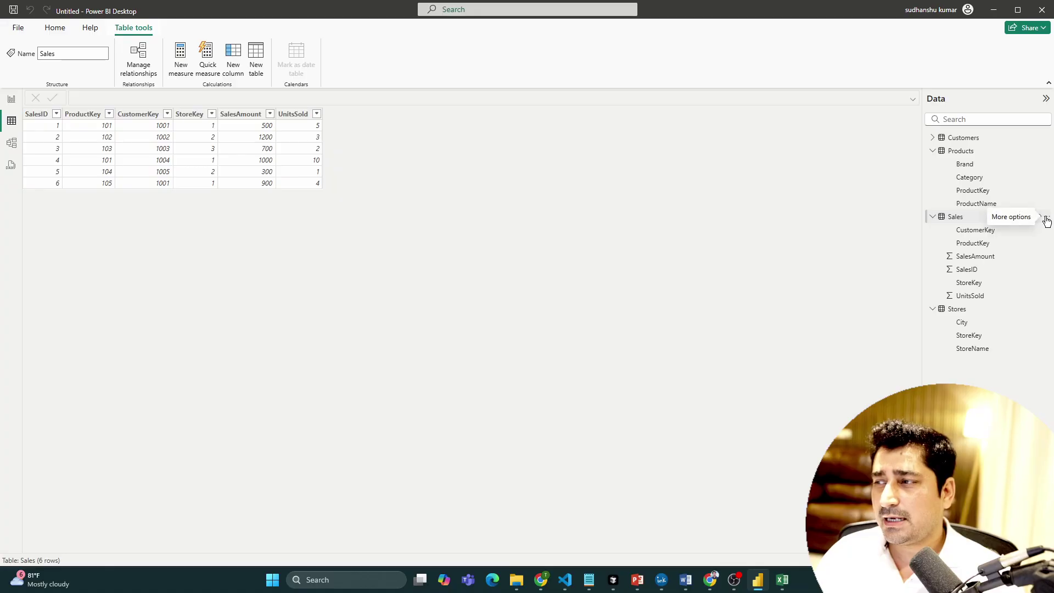
pyautogui.click(1047, 219)
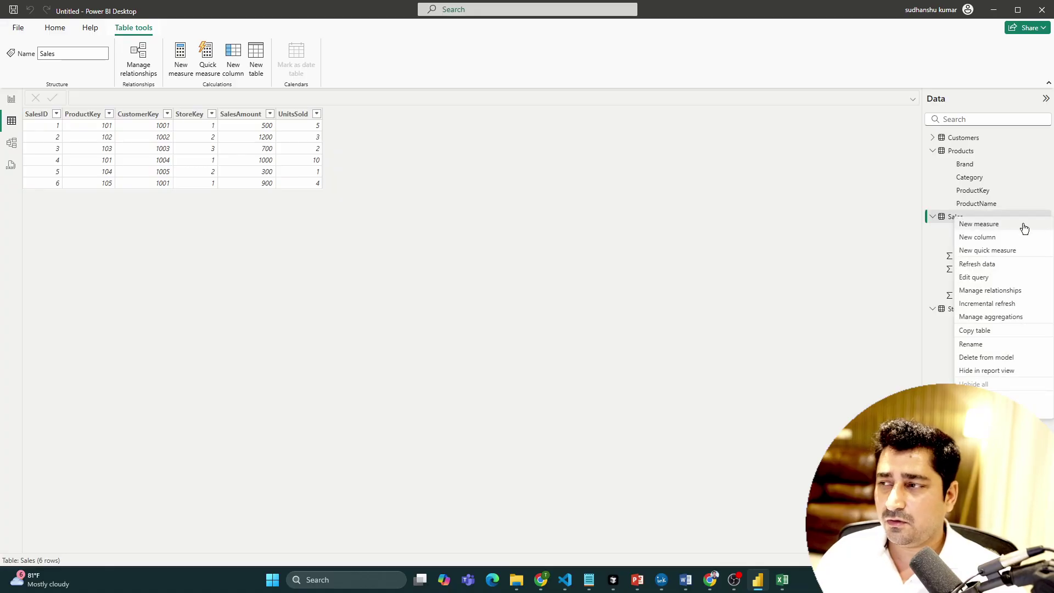
pyautogui.click(982, 224)
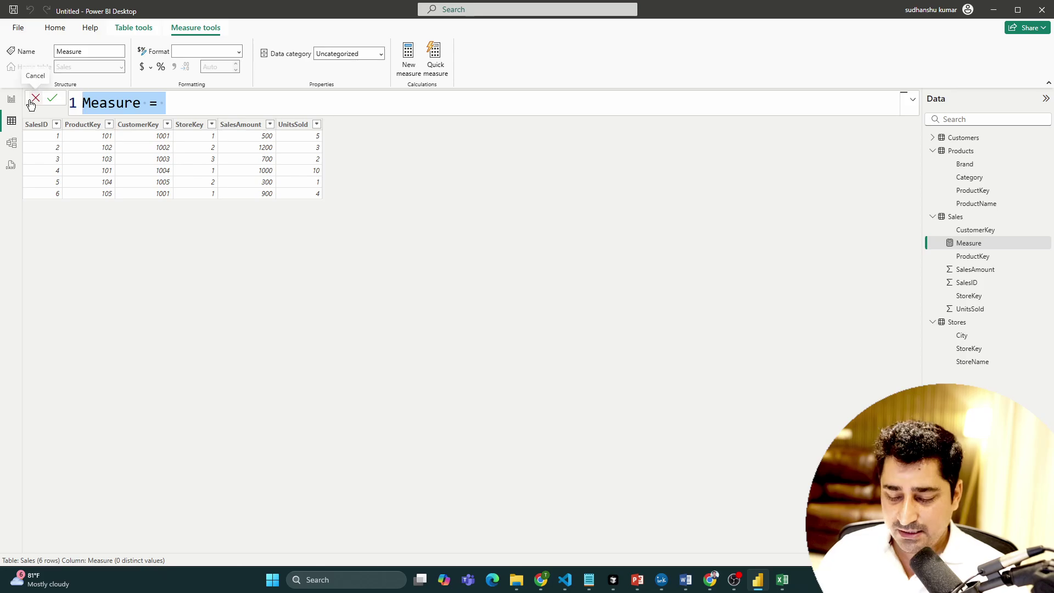
pyautogui.press('BackSpace')
pyautogui.write('t')
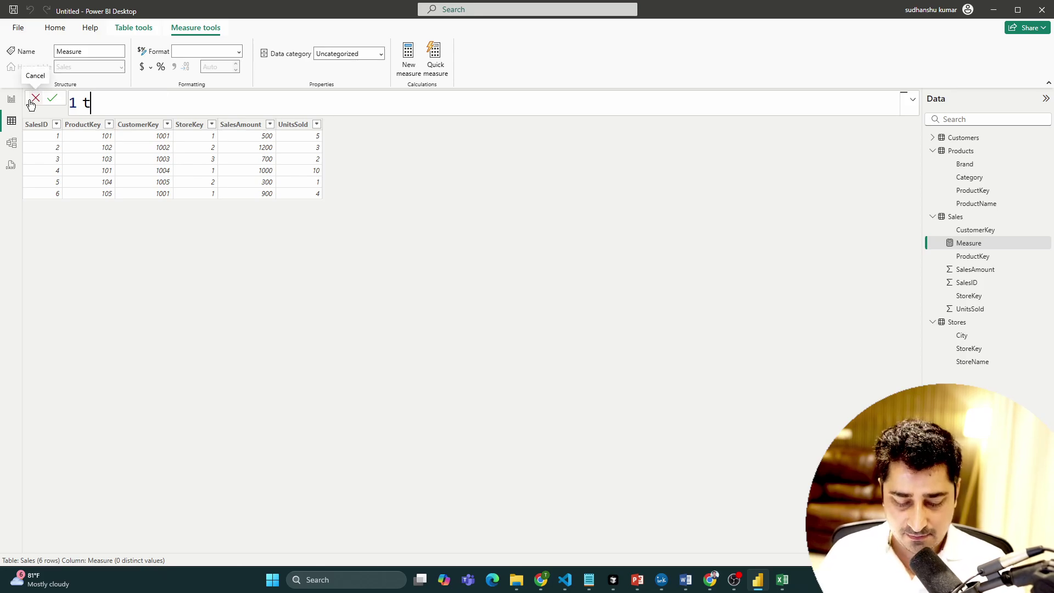
pyautogui.write('otal sales amount =')
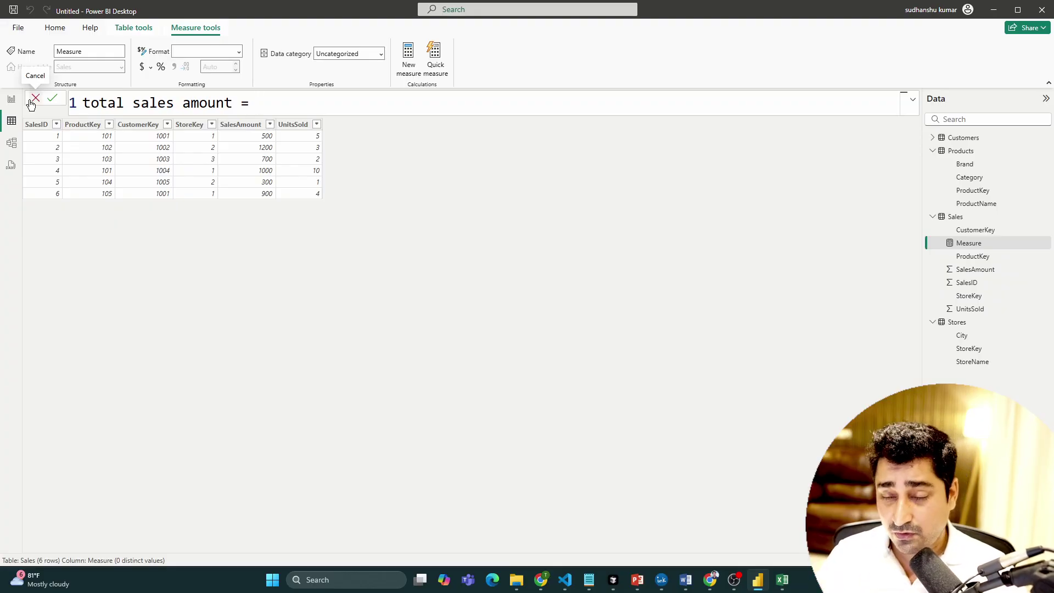
# Begin the total sales amount formula with the SUM function.
pyautogui.write('si,')
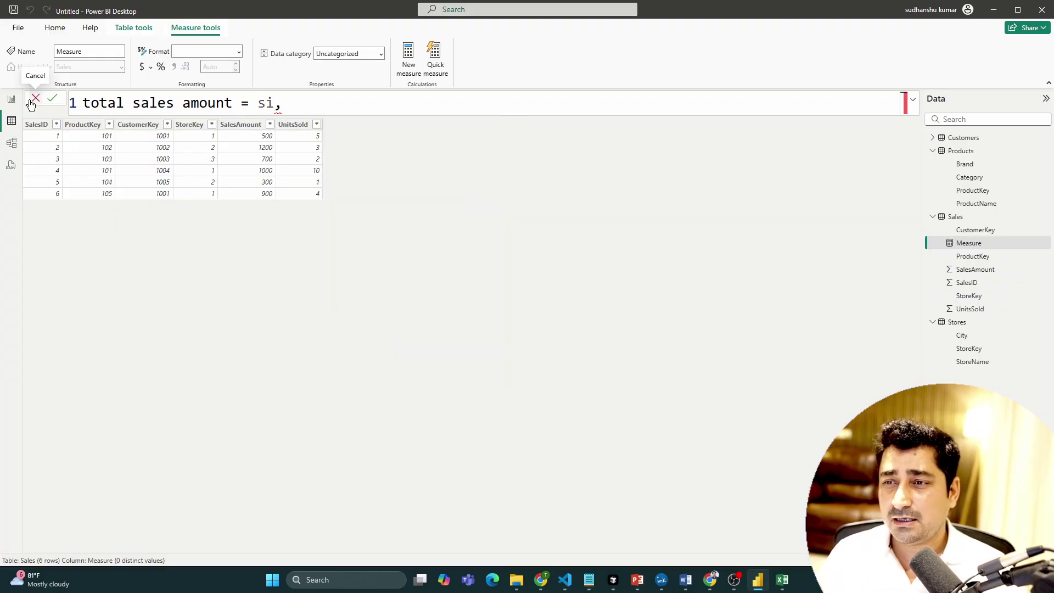
pyautogui.press('BackSpace')
pyautogui.press('BackSpace')
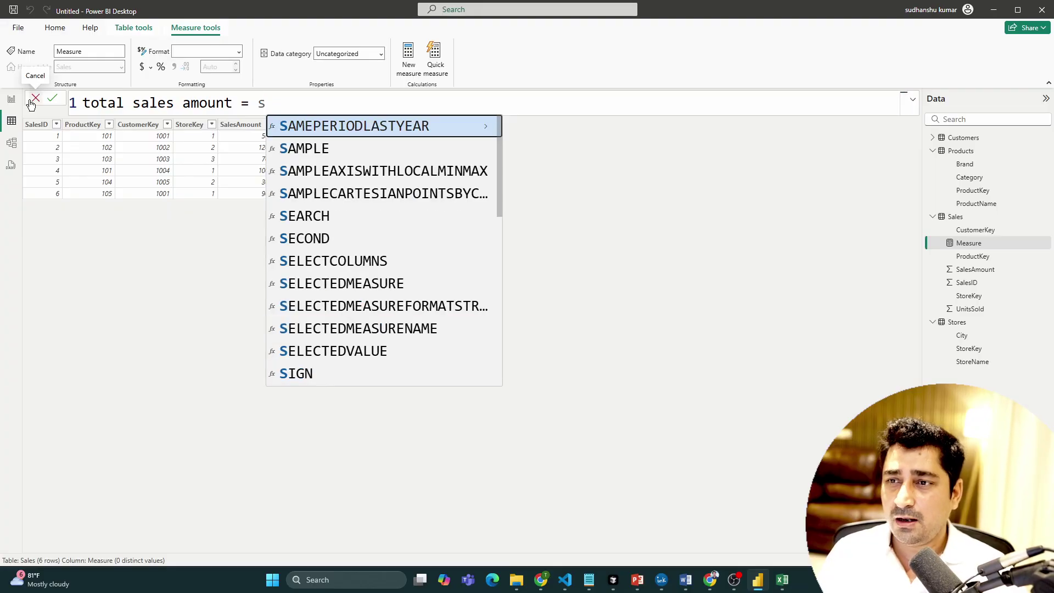
pyautogui.write('i')
pyautogui.press('BackSpace')
pyautogui.write('u,m')
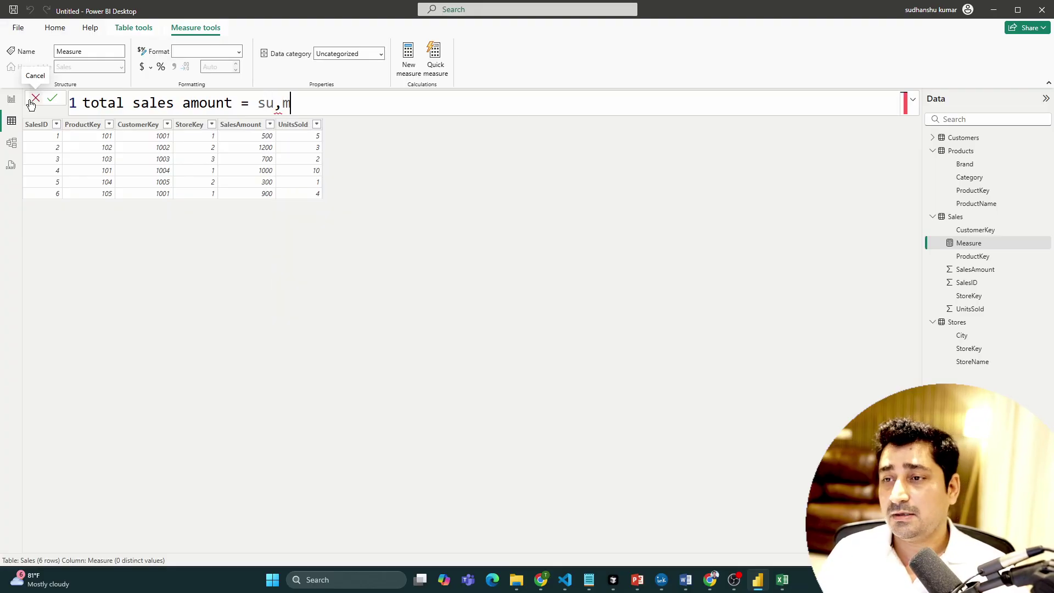
pyautogui.press('BackSpace')
pyautogui.press('BackSpace')
pyautogui.write('m')
pyautogui.press('Tab')
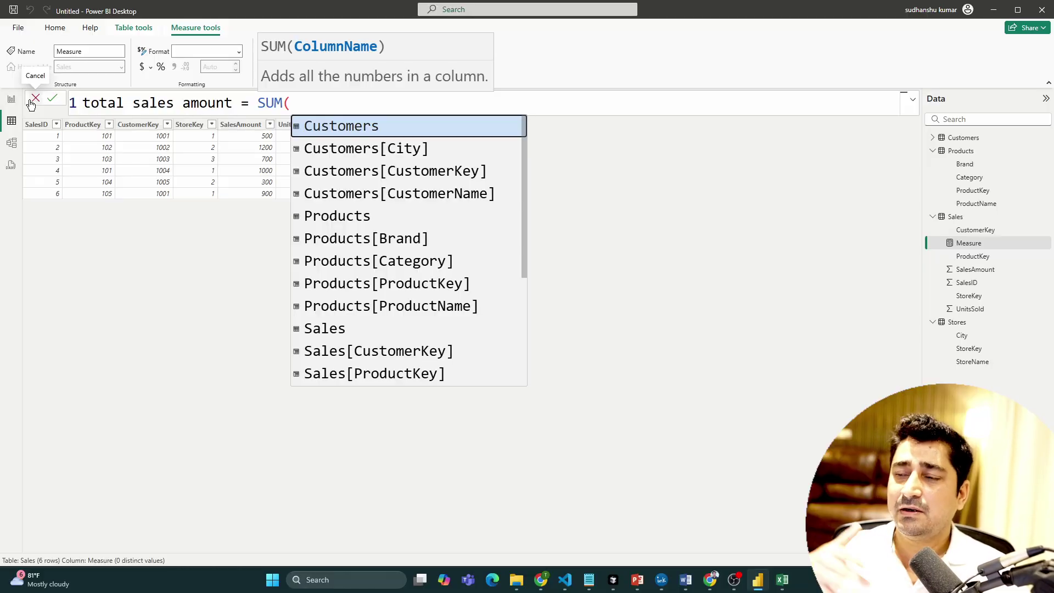
# Complete the SUM formula with the Sales[SalesAmount] column and commit the measure.
pyautogui.write('sa')
pyautogui.press('Down')
pyautogui.press('Down')
pyautogui.press('Down')
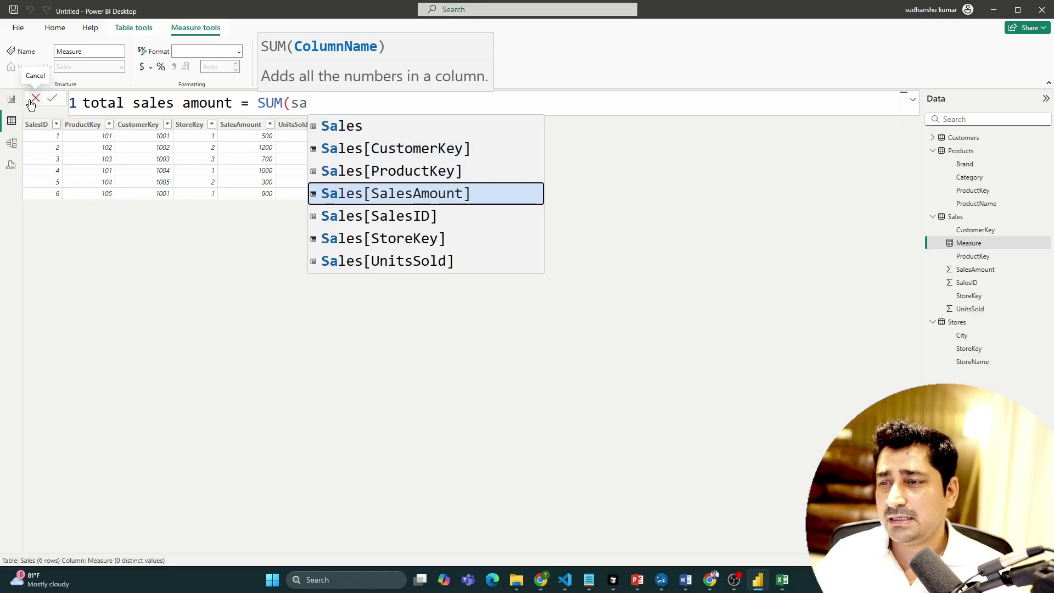
pyautogui.press('Tab')
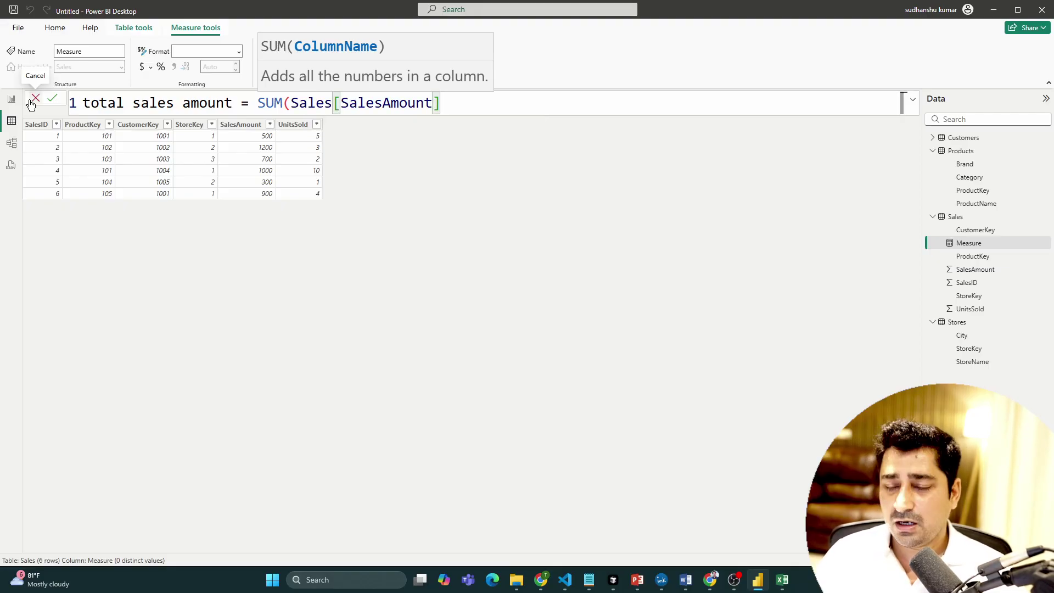
pyautogui.write(')')
pyautogui.press('Return')
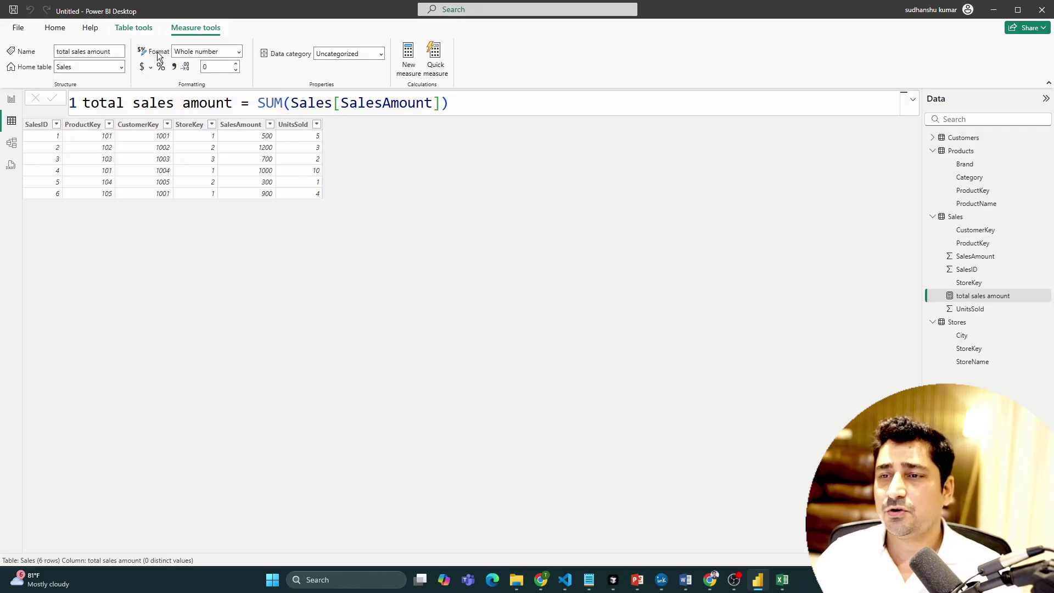
# Place the total sales amount measure on the report page as a card in the upper-left area.
pyautogui.moveTo(84, 103); pyautogui.dragTo(257, 103)
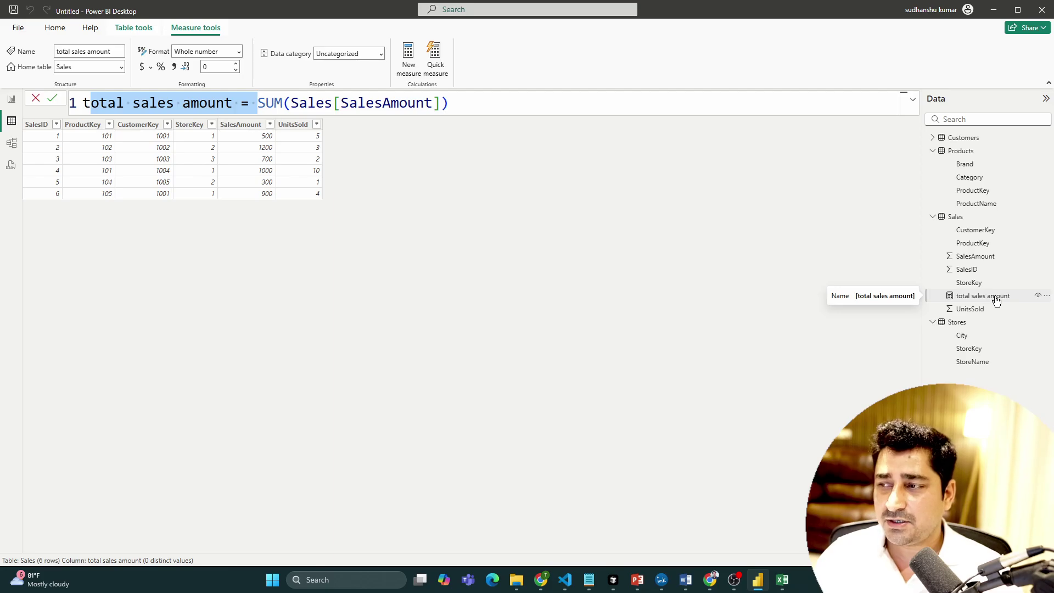
pyautogui.click(11, 99)
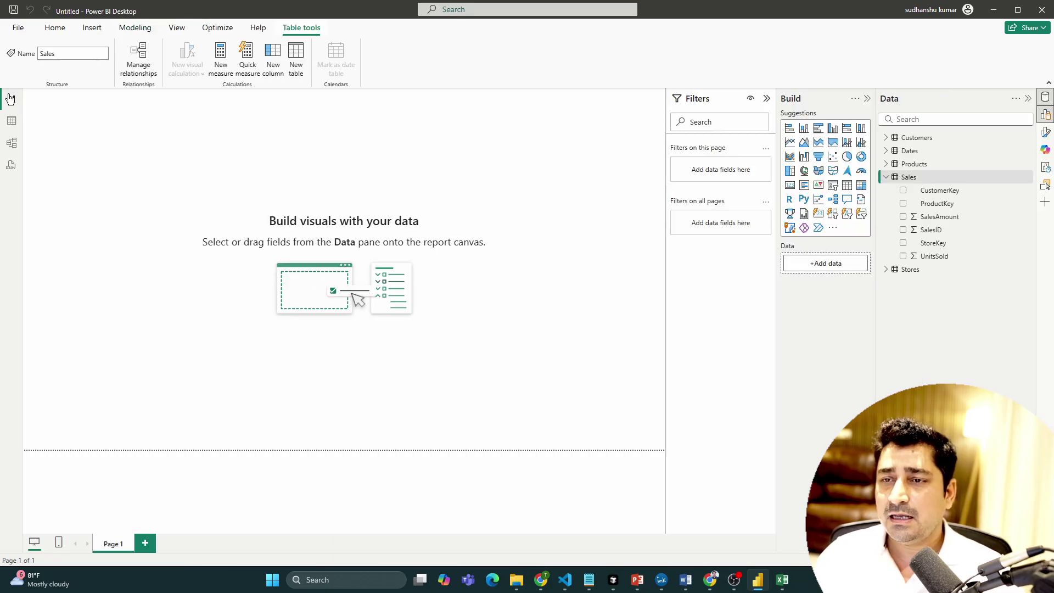
pyautogui.moveTo(941, 242); pyautogui.dragTo(104, 115)
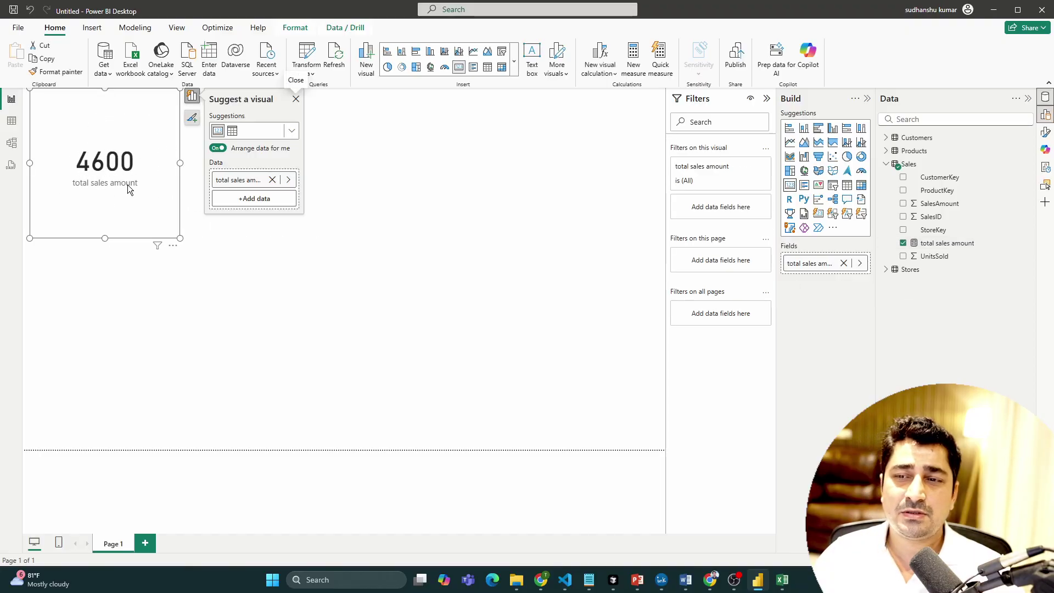
pyautogui.click(256, 263)
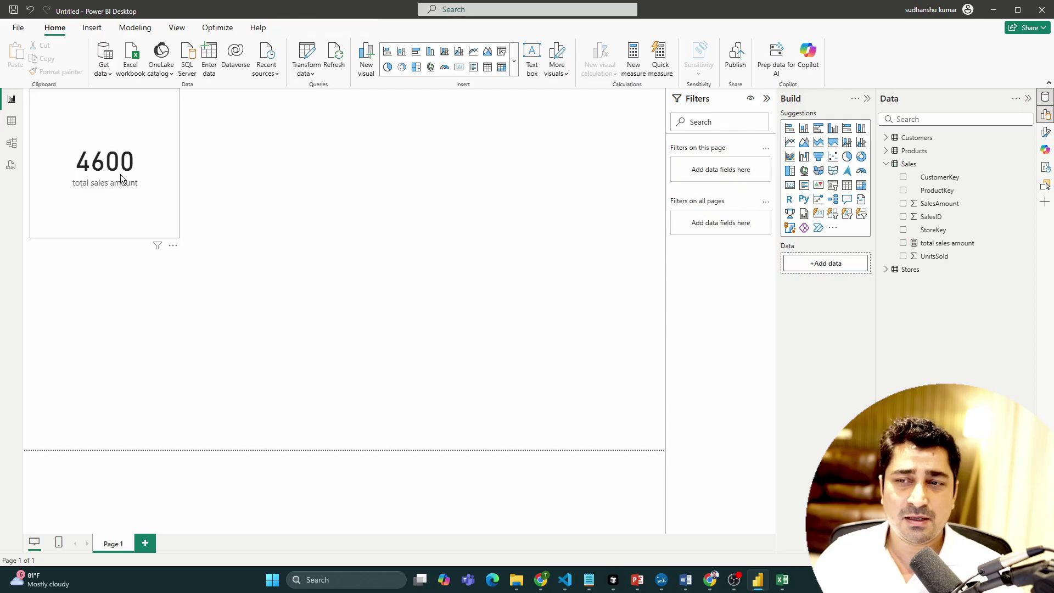
# Review the formula of the total sales amount measure in the table data view.
pyautogui.click(11, 121)
pyautogui.moveTo(450, 103); pyautogui.dragTo(83, 97)
pyautogui.click(375, 104)
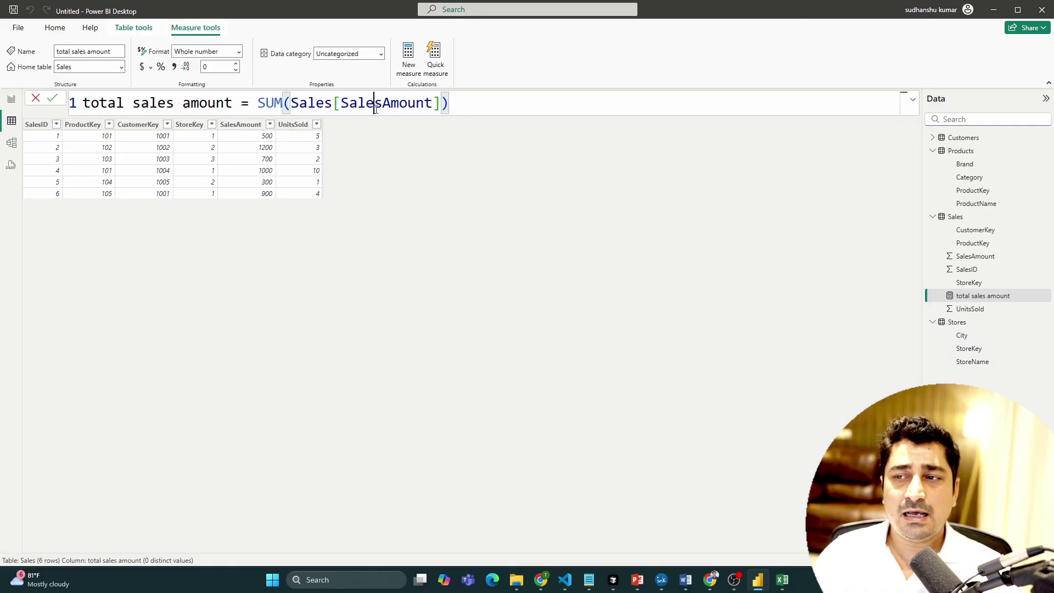
pyautogui.moveTo(471, 102); pyautogui.dragTo(85, 102)
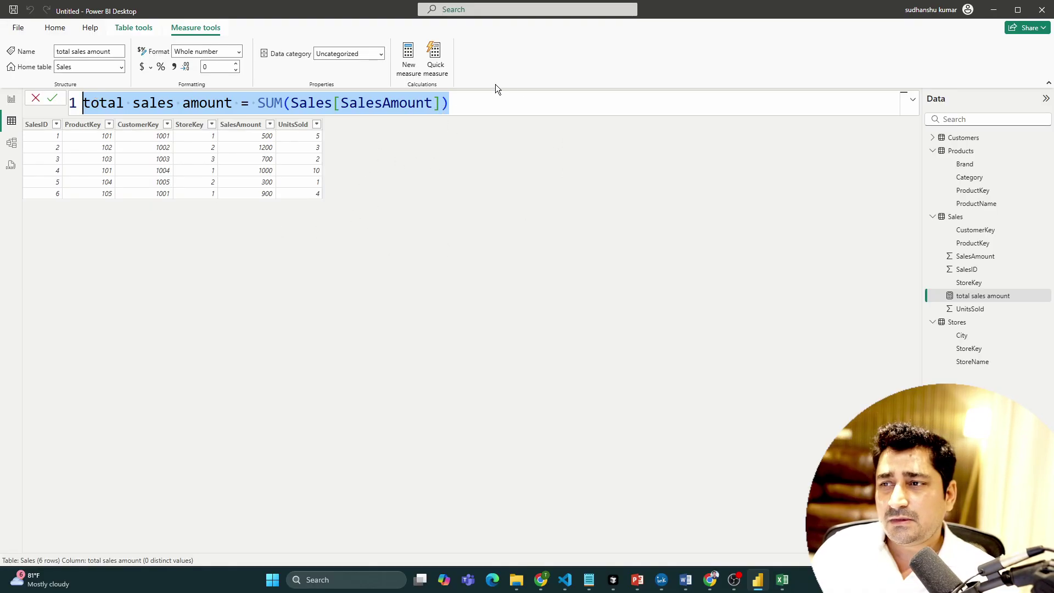
pyautogui.click(464, 105)
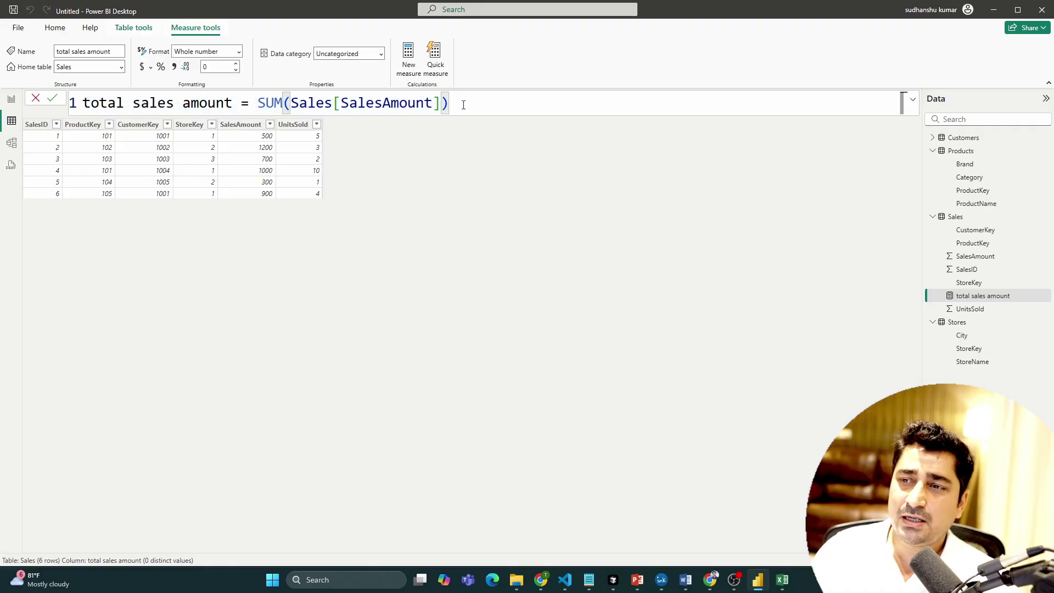
# Start another new measure in the Sales table and name it "total unit sold".
pyautogui.click(302, 125)
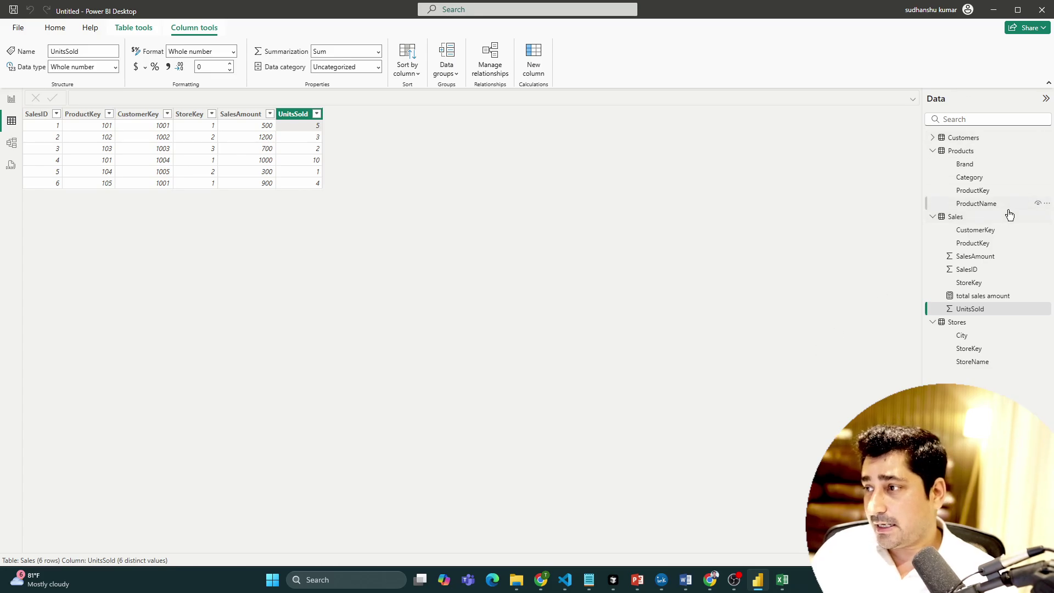
pyautogui.rightClick(1049, 217)
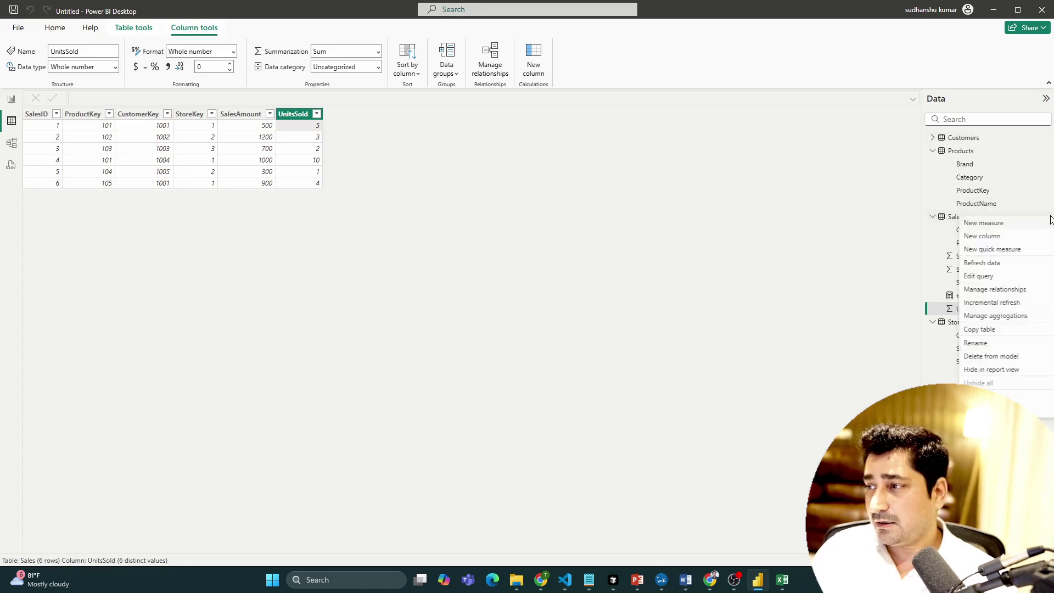
pyautogui.click(983, 223)
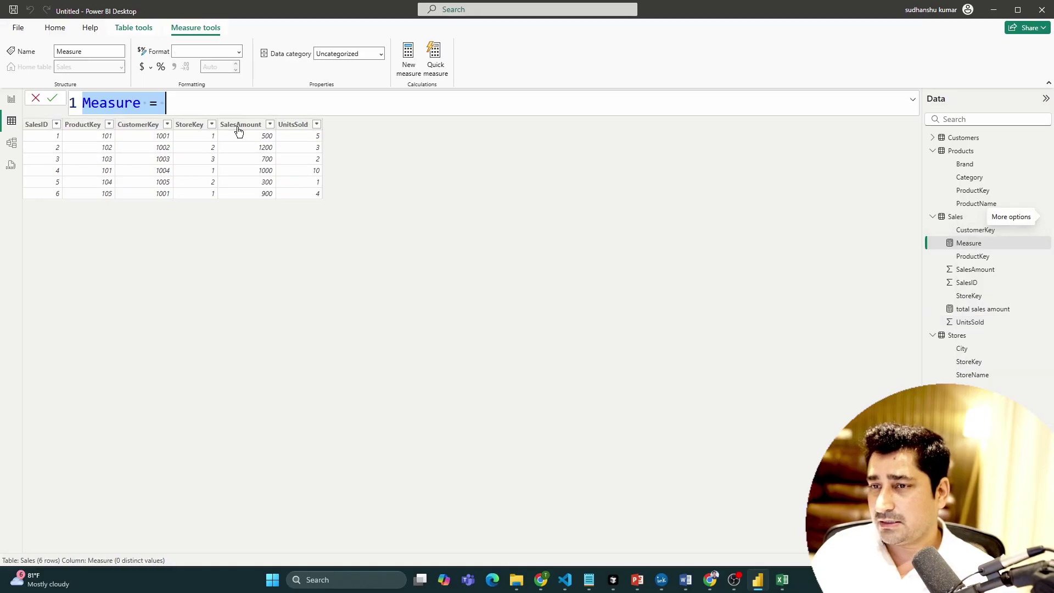
pyautogui.press('BackSpace')
pyautogui.write('tota')
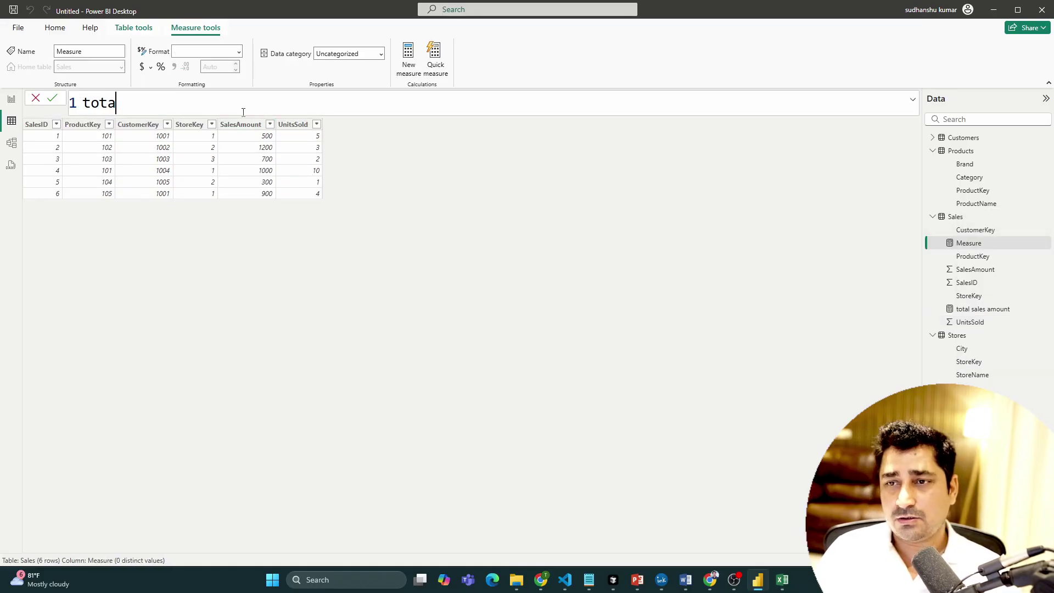
pyautogui.write('l unit sol')
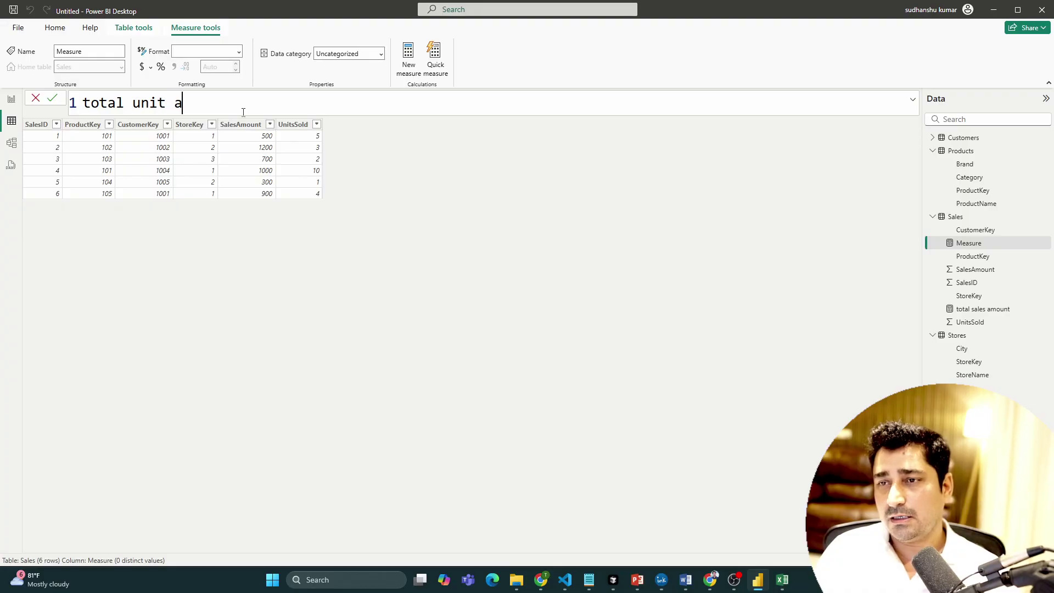
pyautogui.write('d =')
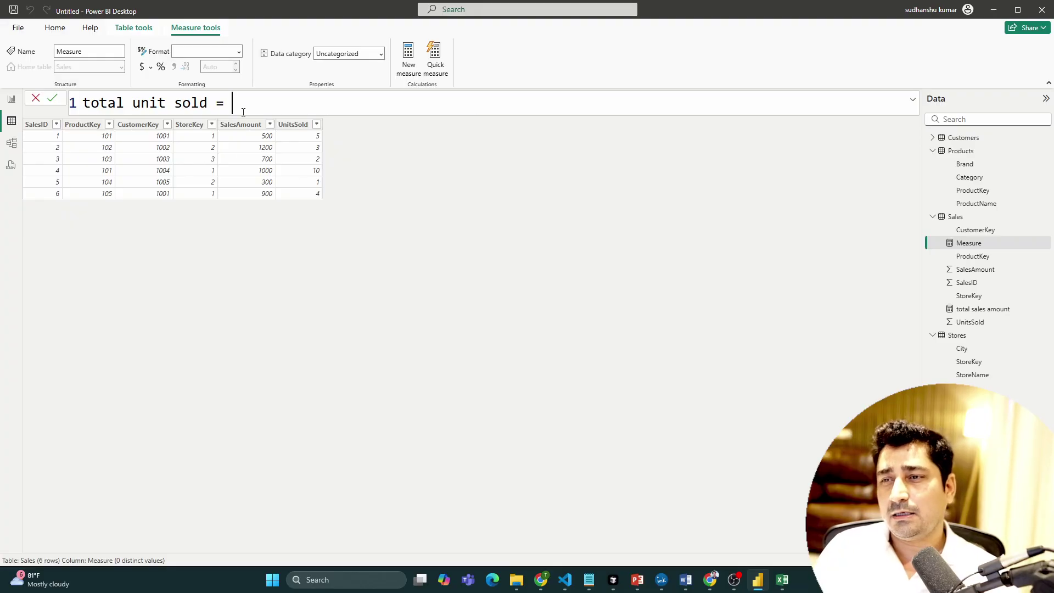
# Define total unit sold as SUM(Sales[UnitsSold]) and commit the measure.
pyautogui.write(' sum')
pyautogui.press('Tab')
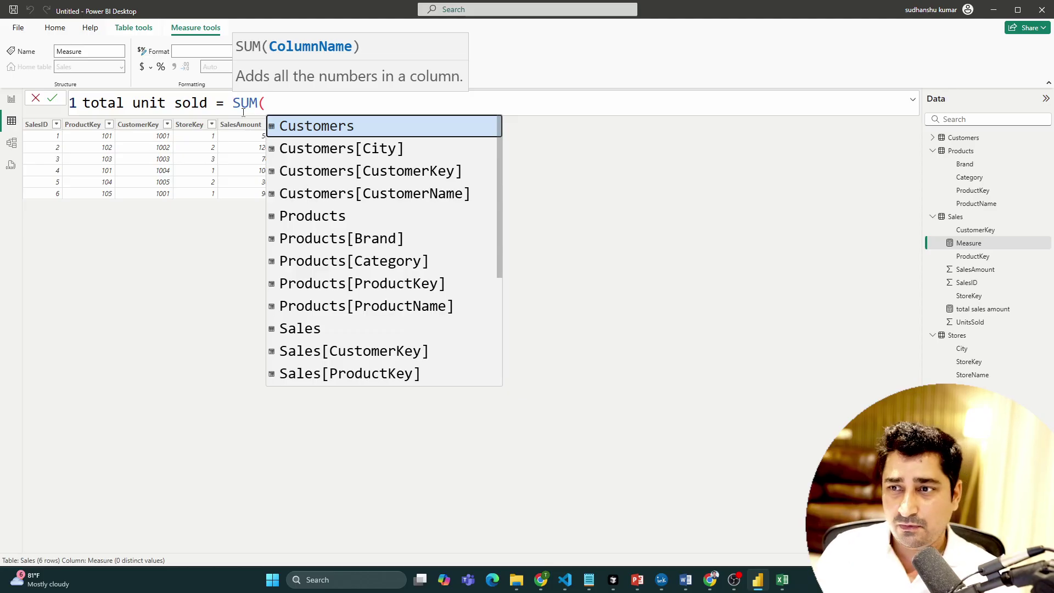
pyautogui.write('sal')
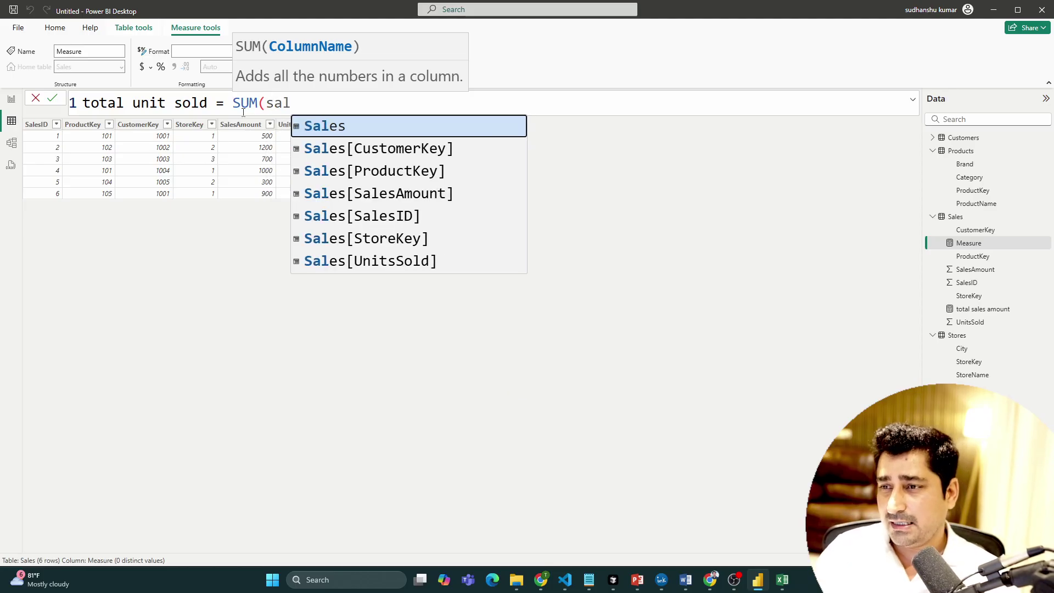
pyautogui.press('Down')
pyautogui.press('Down')
pyautogui.press('Down')
pyautogui.press('Down')
pyautogui.press('Down')
pyautogui.press('Down')
pyautogui.press('Tab')
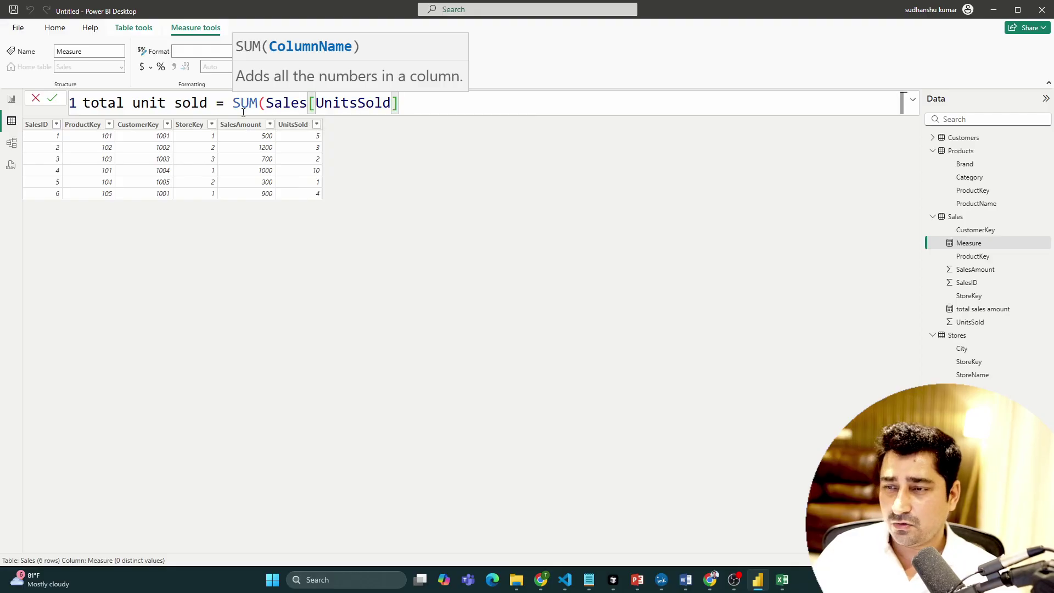
pyautogui.write(')')
pyautogui.press('Return')
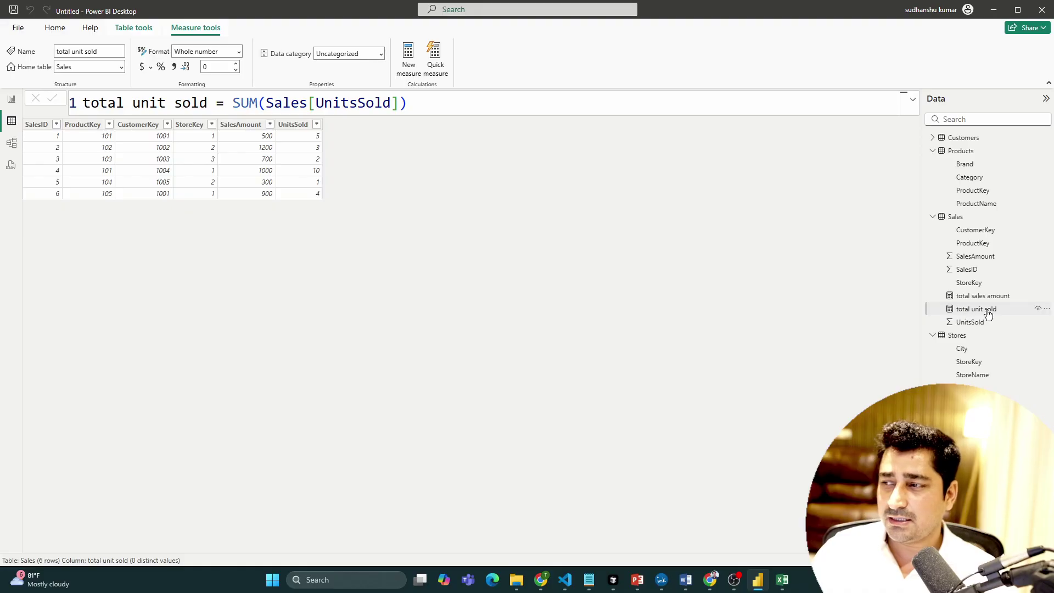
# Place the total unit sold measure on the report page as a card beside the total sales amount card.
pyautogui.click(11, 99)
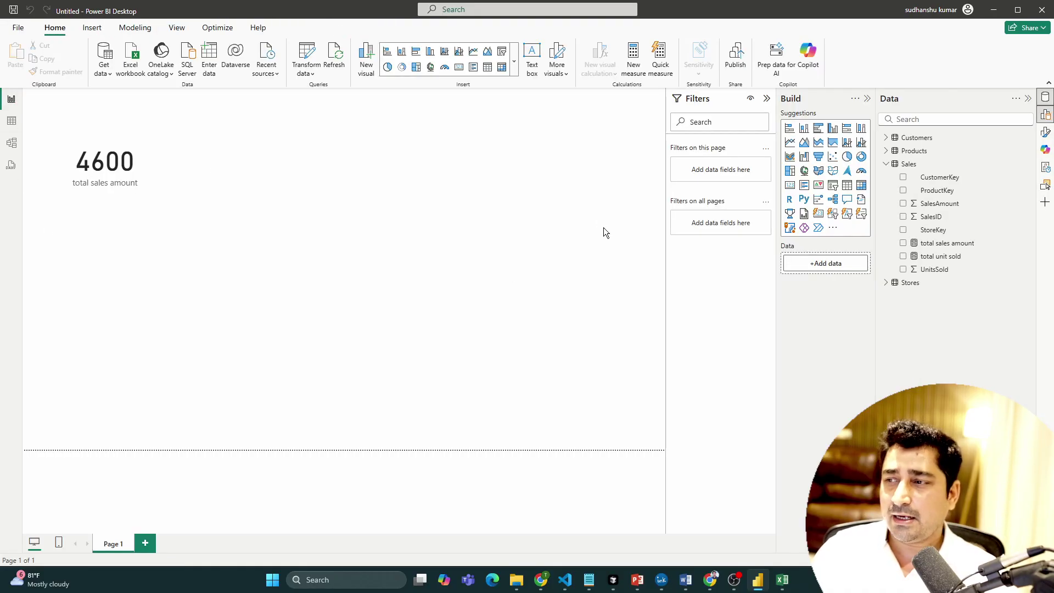
pyautogui.moveTo(943, 256); pyautogui.dragTo(235, 129)
pyautogui.click(413, 190)
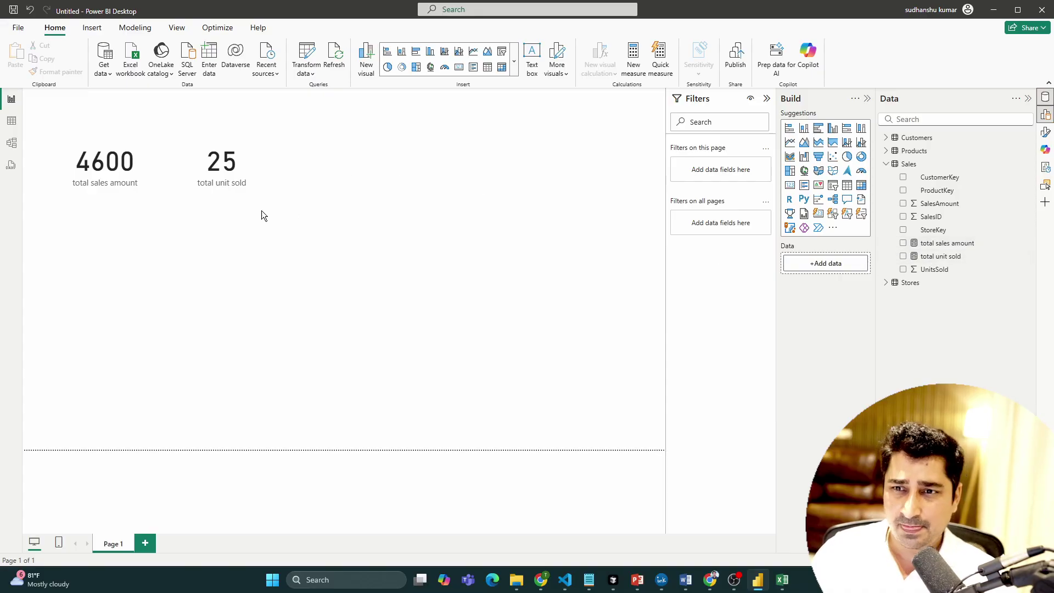
# View the model diagram and return to the data of the Sales table.
pyautogui.click(12, 143)
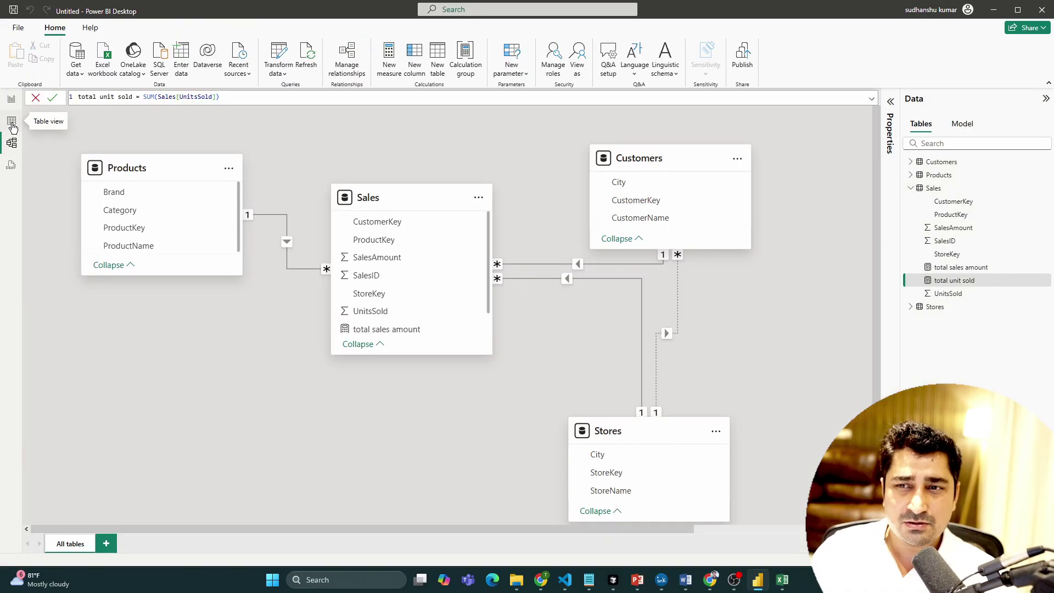
pyautogui.click(12, 126)
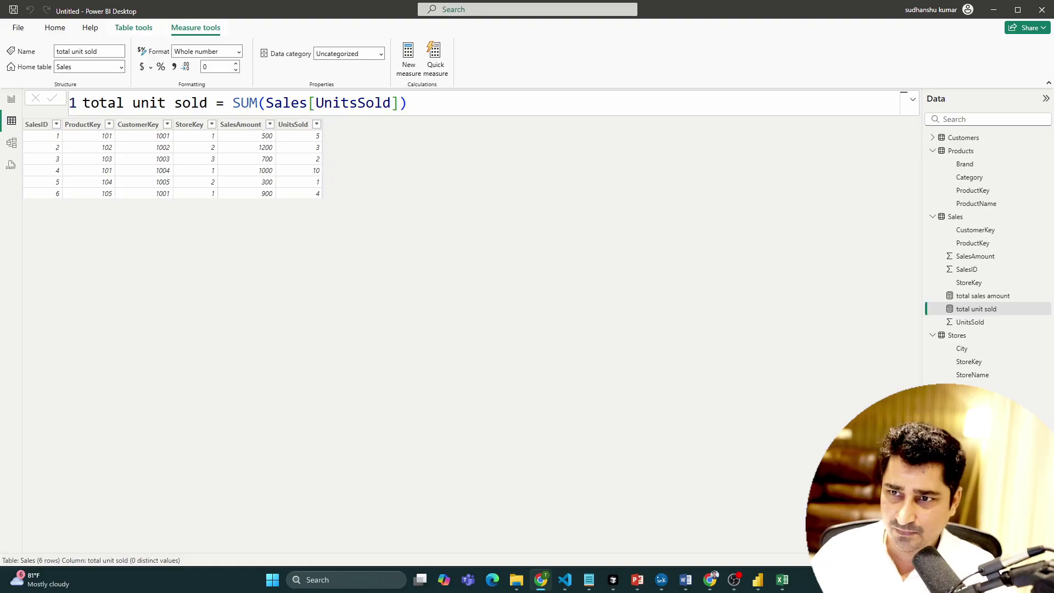
# Start a new measure in the Sales table and name it "average sales".
pyautogui.click(261, 161)
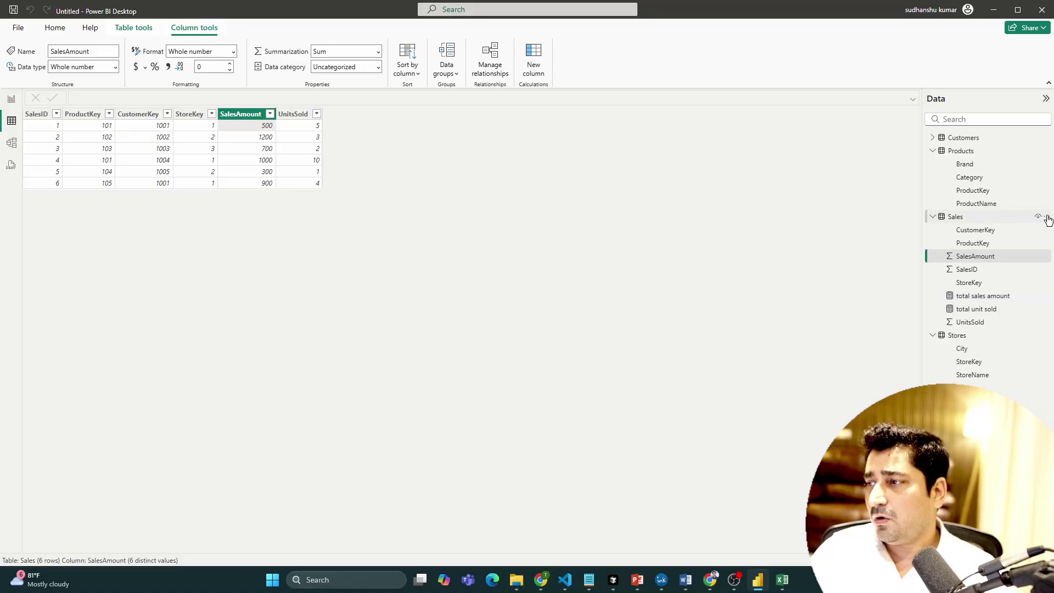
pyautogui.click(1048, 220)
pyautogui.click(999, 230)
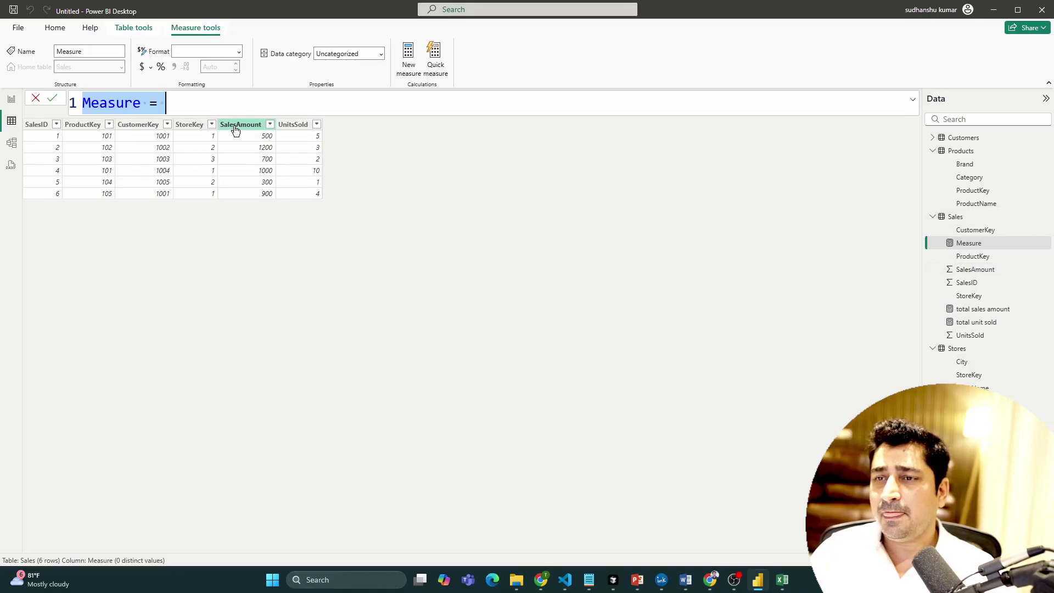
pyautogui.write('average ')
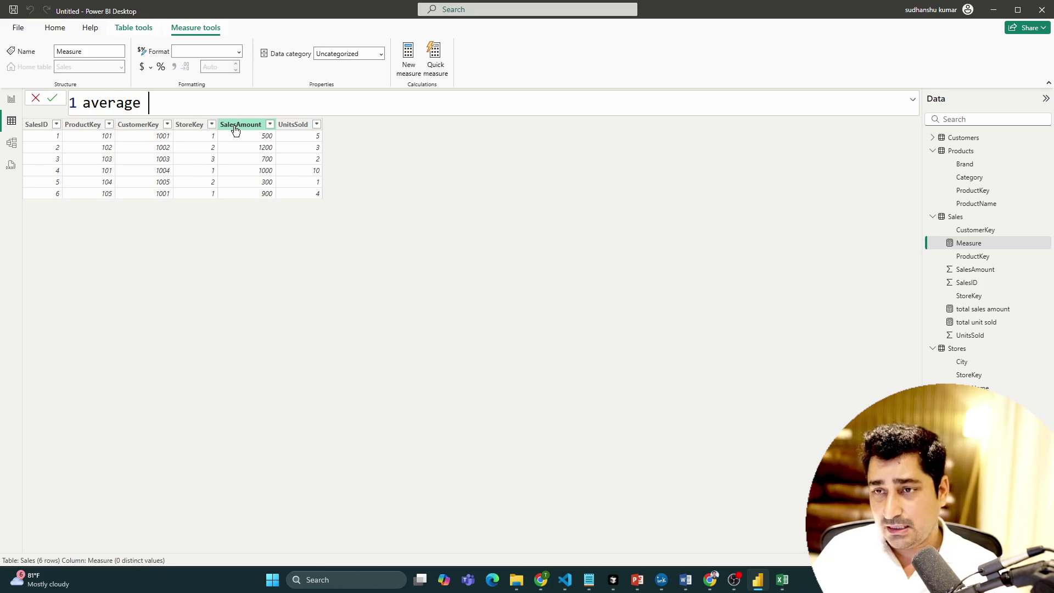
pyautogui.write('sales = s')
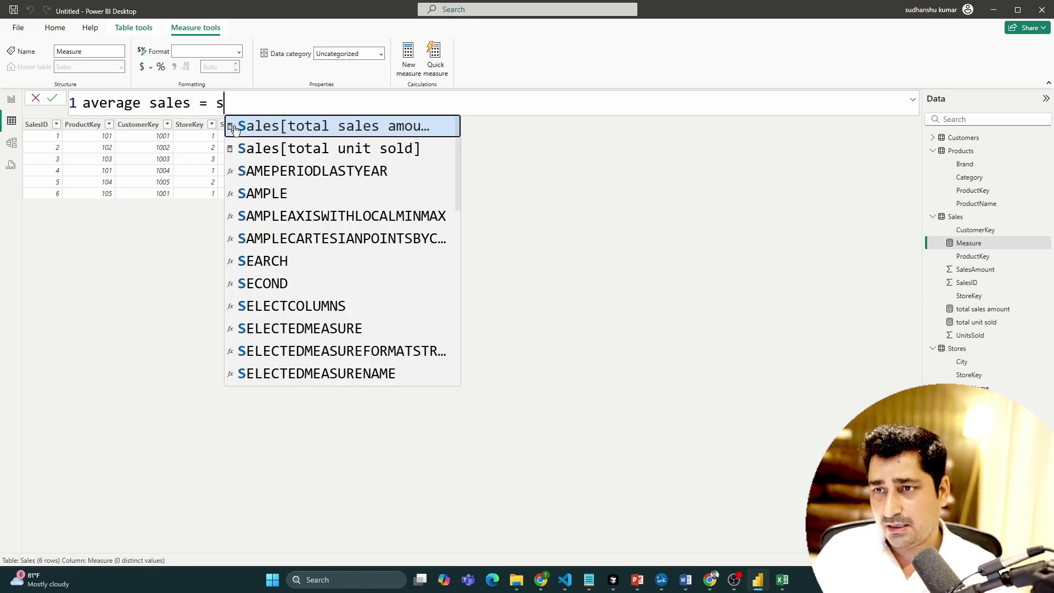
# Define average sales as AVERAGE(Sales[SalesAmount]) and commit the measure.
pyautogui.press('BackSpace')
pyautogui.write('ave')
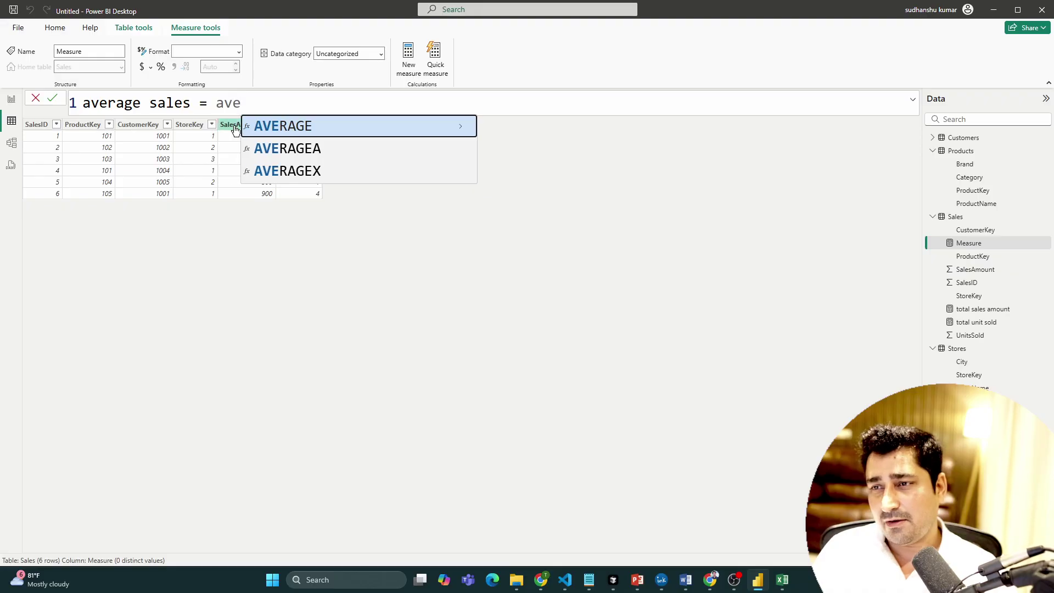
pyautogui.press('Tab')
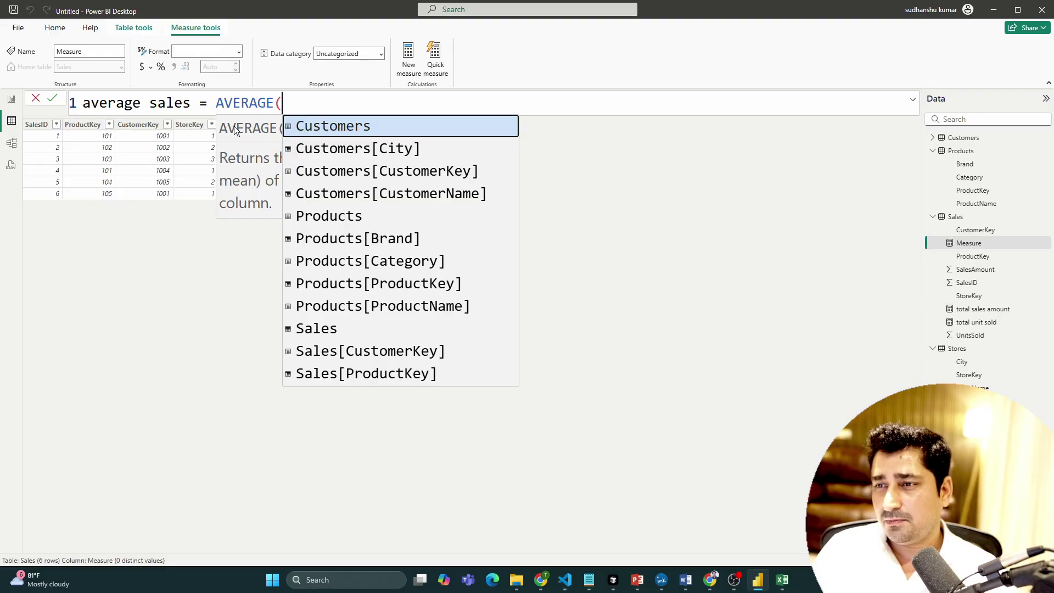
pyautogui.write('ss')
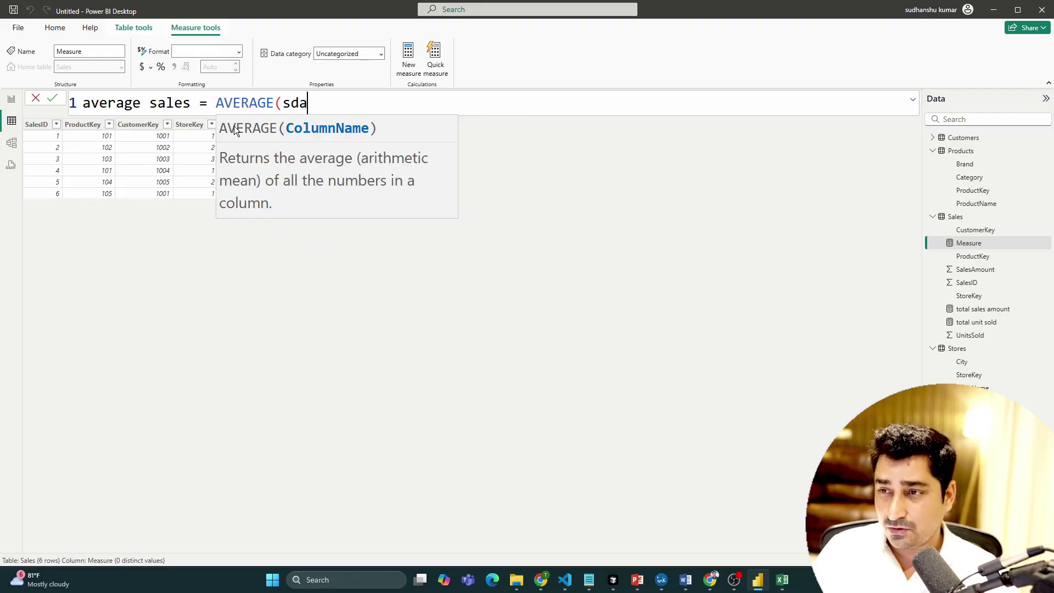
pyautogui.press('BackSpace')
pyautogui.write('al')
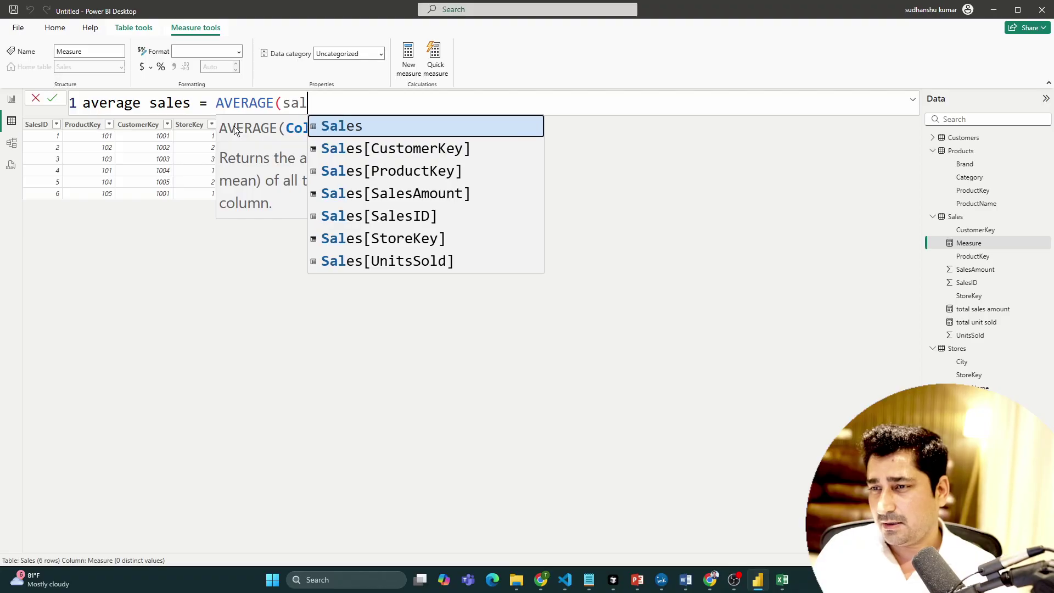
pyautogui.press('Down')
pyautogui.press('Down')
pyautogui.press('Down')
pyautogui.press('Down')
pyautogui.press('Down')
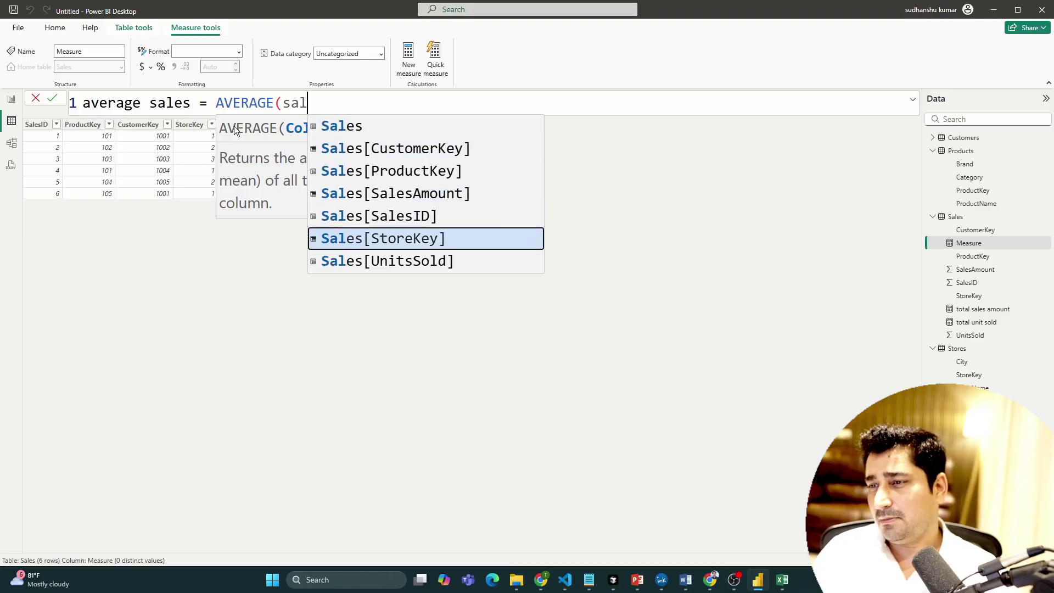
pyautogui.press('Up')
pyautogui.press('Up')
pyautogui.press('Up')
pyautogui.press('Down')
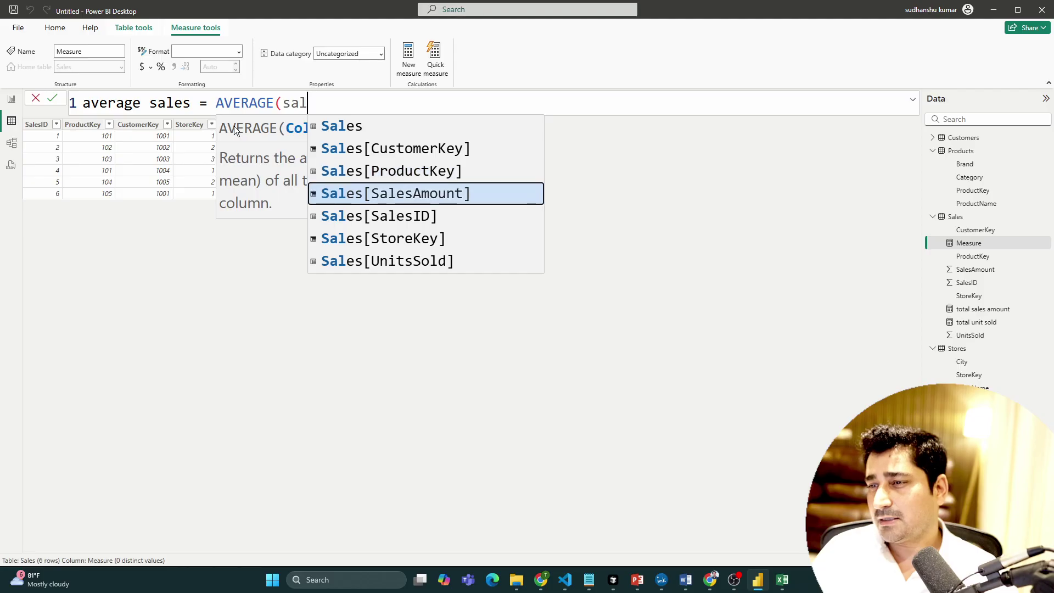
pyautogui.press('Tab')
pyautogui.write(')')
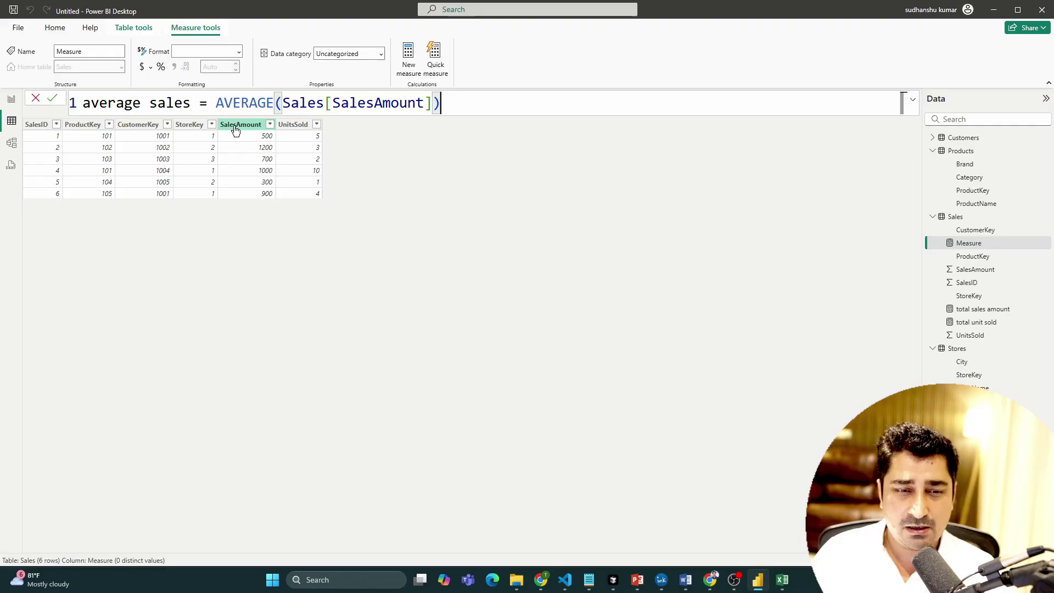
pyautogui.press('Return')
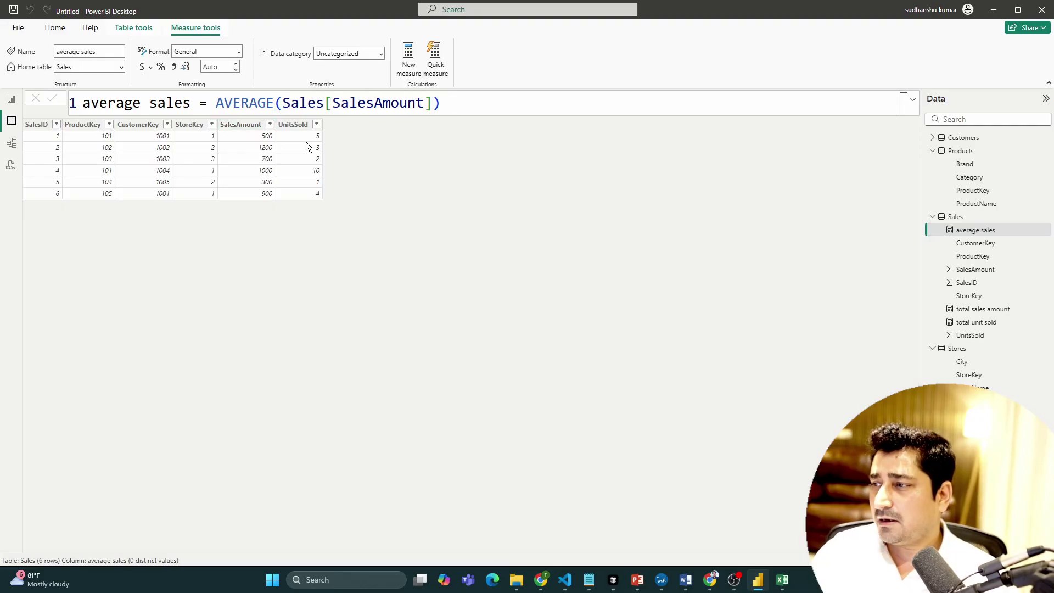
# Place the average sales measure on the report page as a card beside the total unit sold card.
pyautogui.click(12, 99)
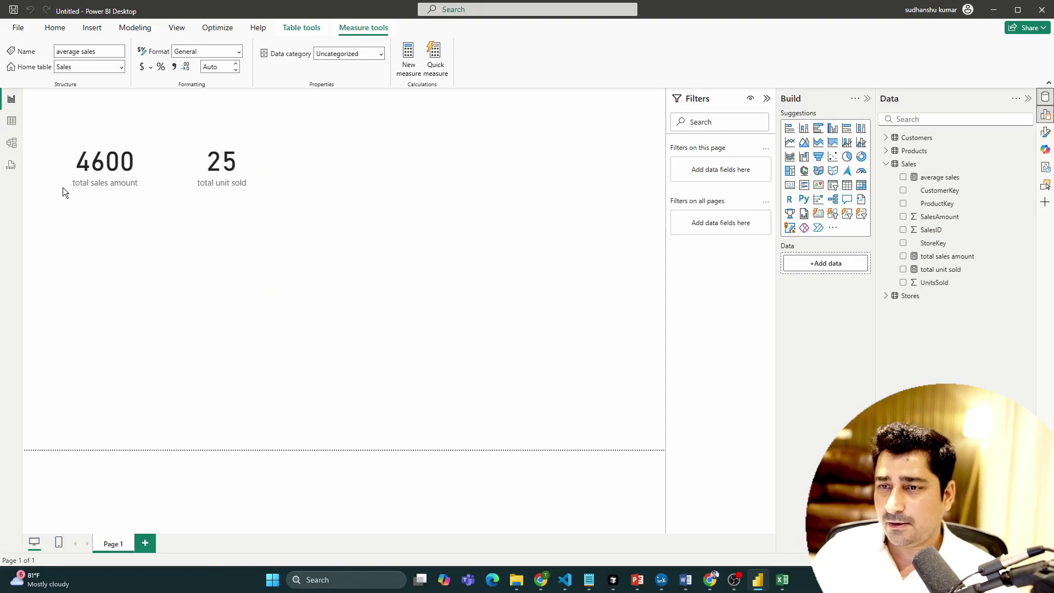
pyautogui.moveTo(953, 180); pyautogui.dragTo(385, 137)
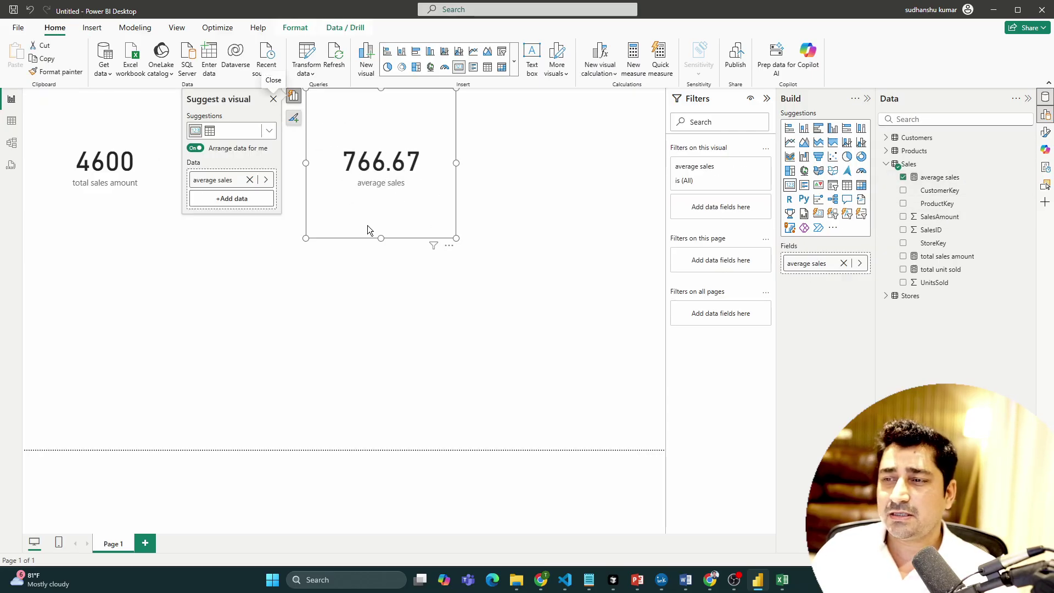
pyautogui.click(456, 302)
pyautogui.moveTo(368, 196); pyautogui.dragTo(325, 195)
pyautogui.click(564, 262)
# Return to the Sales table data, start another new measure and name it "Transaction count".
pyautogui.click(11, 120)
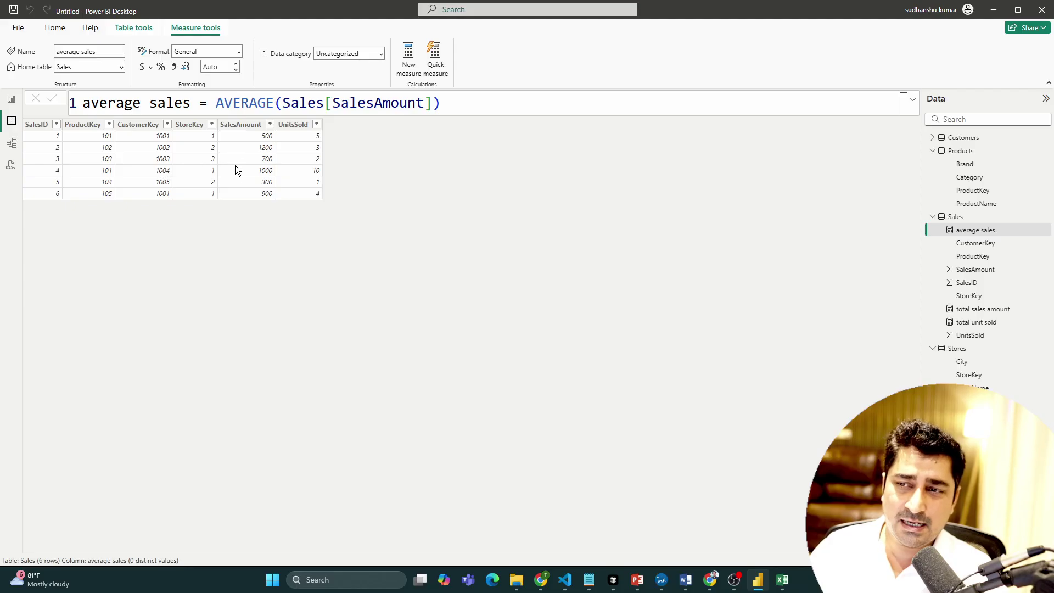
pyautogui.click(236, 188)
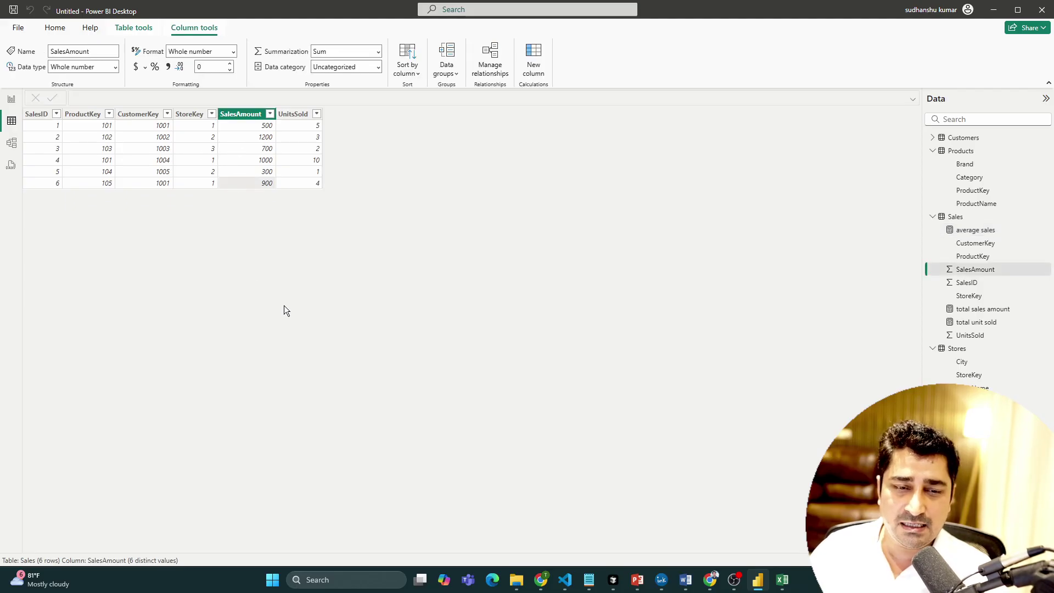
pyautogui.click(56, 171)
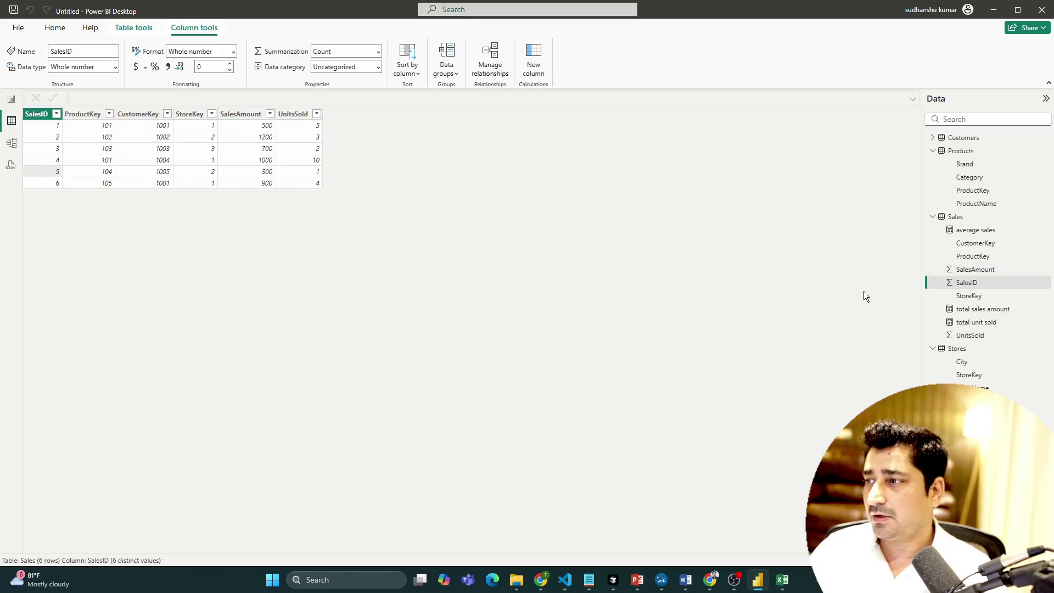
pyautogui.click(1047, 216)
pyautogui.click(788, 282)
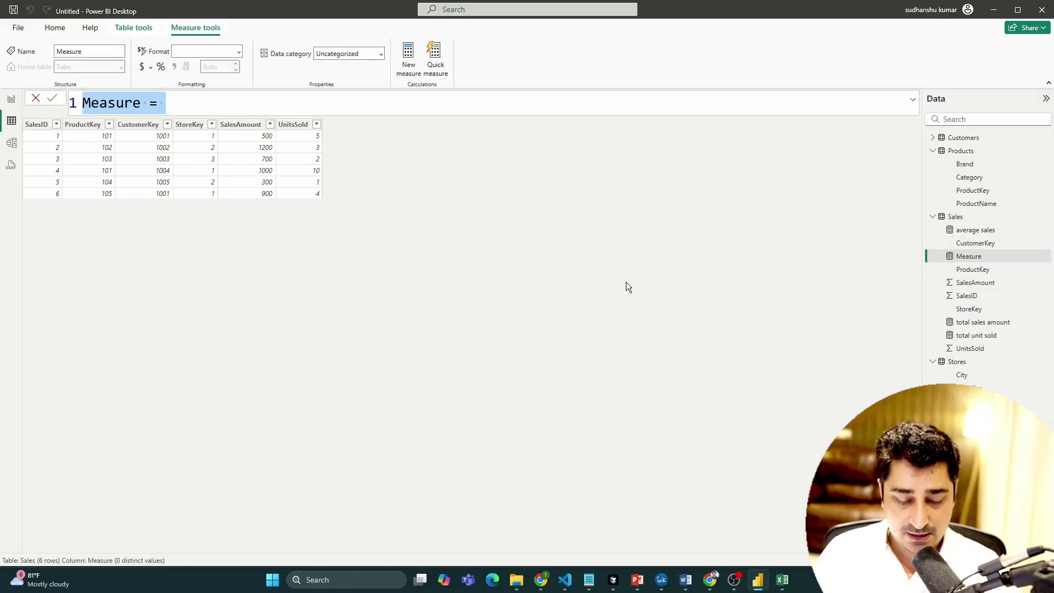
pyautogui.write('Tras')
pyautogui.press('BackSpace')
pyautogui.press('BackSpace')
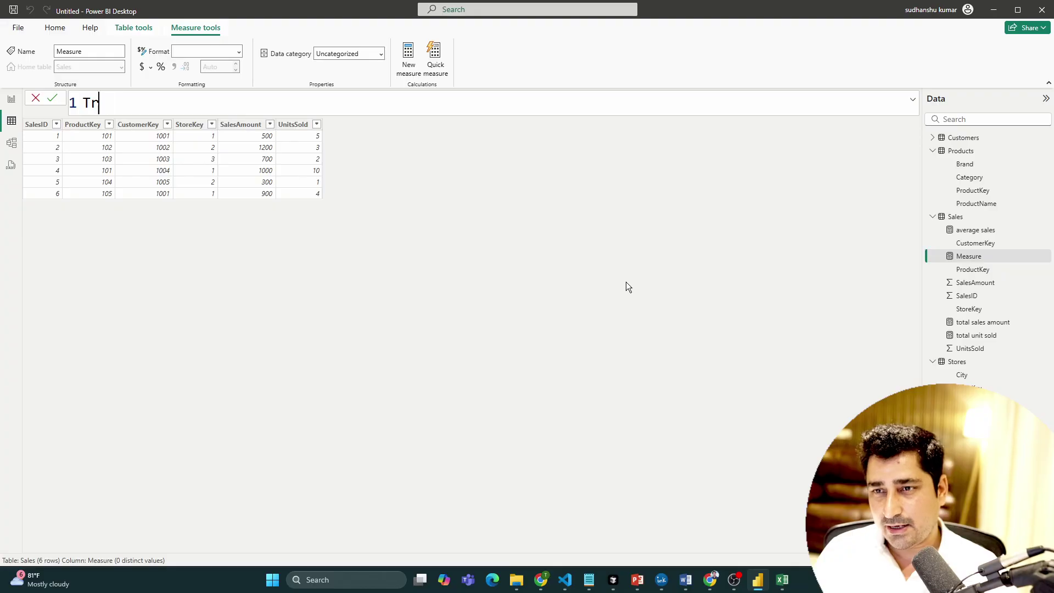
pyautogui.write('an')
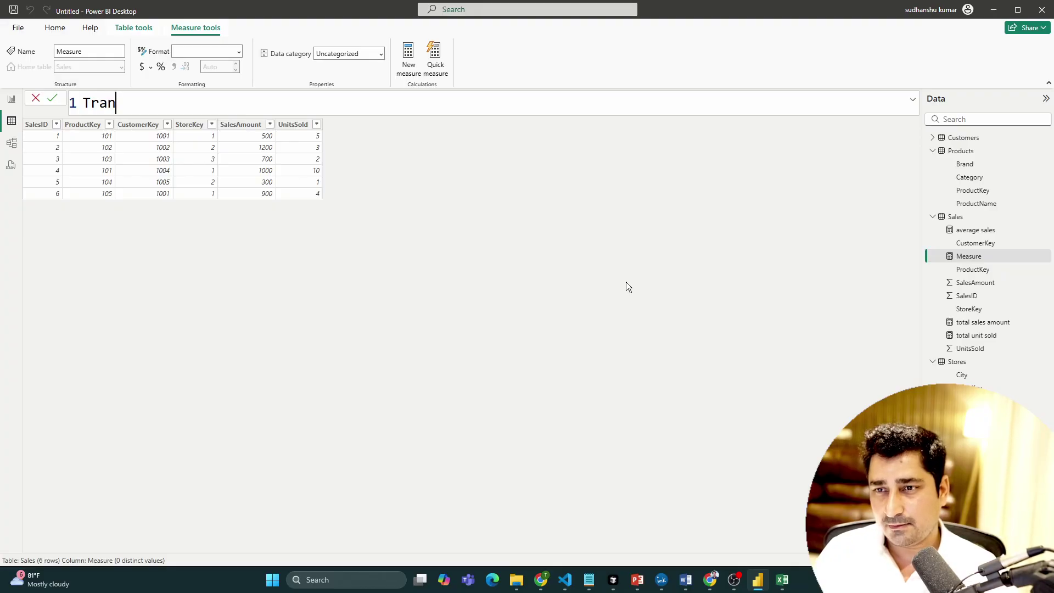
pyautogui.write('saction cour')
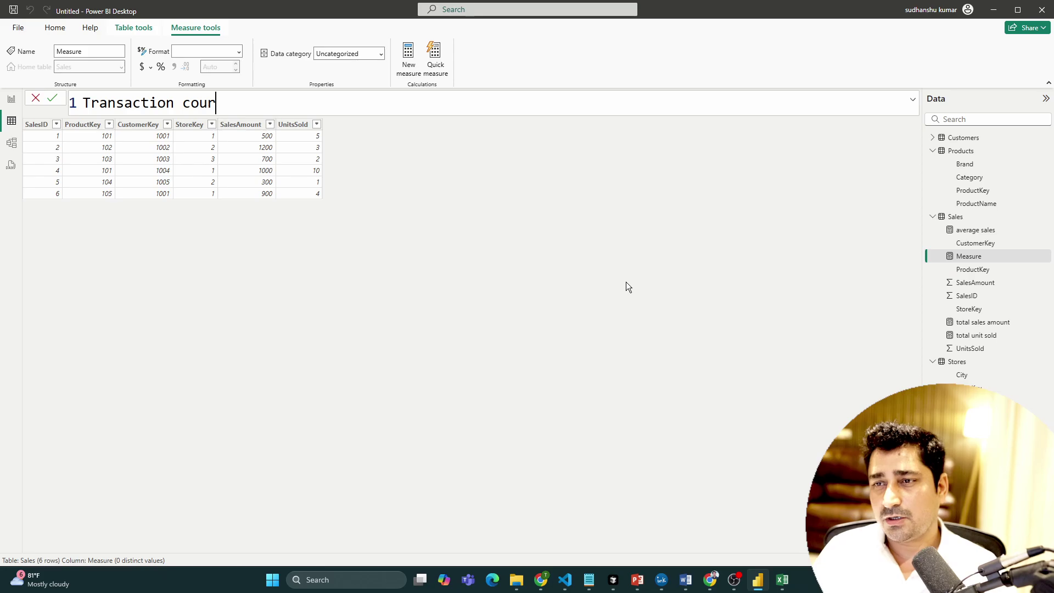
pyautogui.press('BackSpace')
pyautogui.write('nt = ')
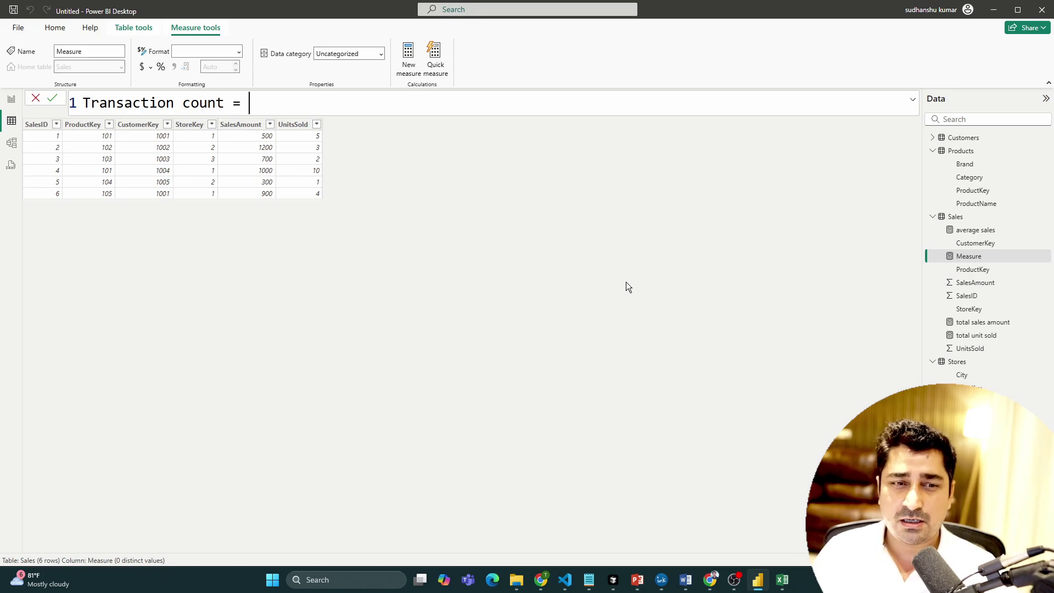
# Define Transaction count as COUNT(Sales[SalesID]) and commit the measure.
pyautogui.write('cou')
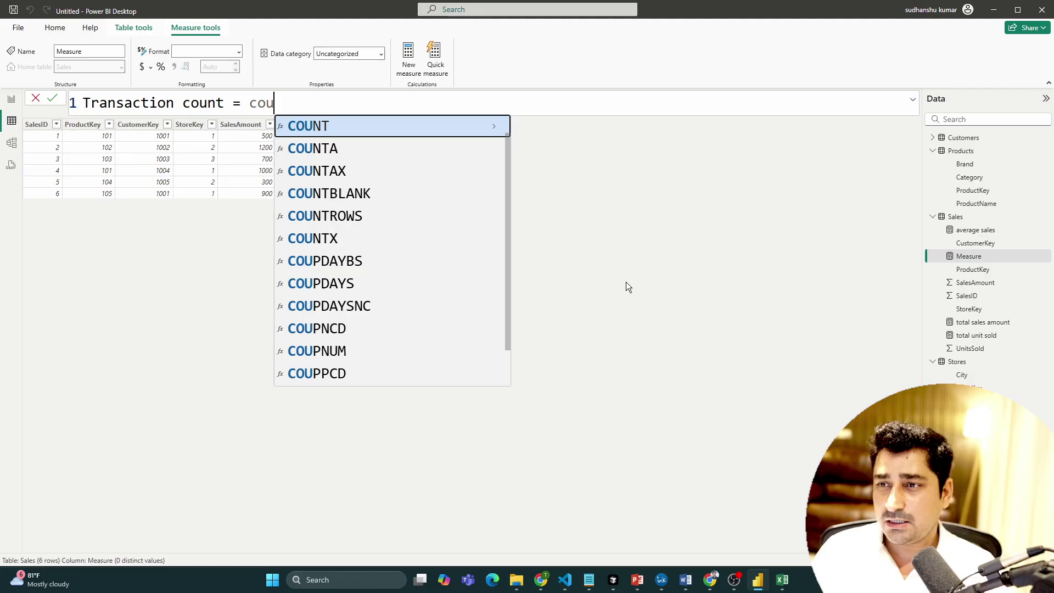
pyautogui.press('Tab')
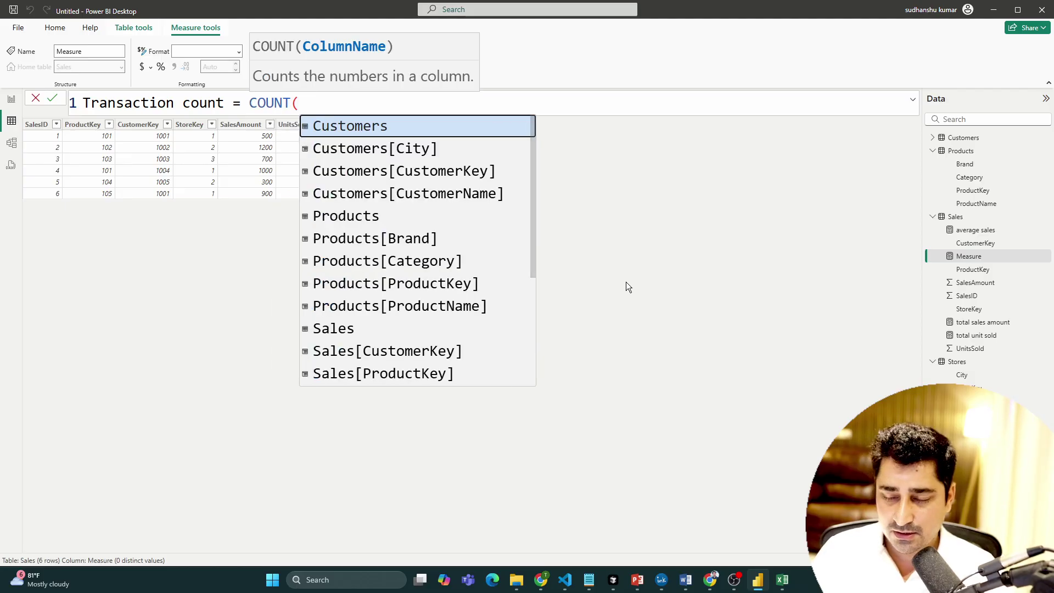
pyautogui.write('s[Sal')
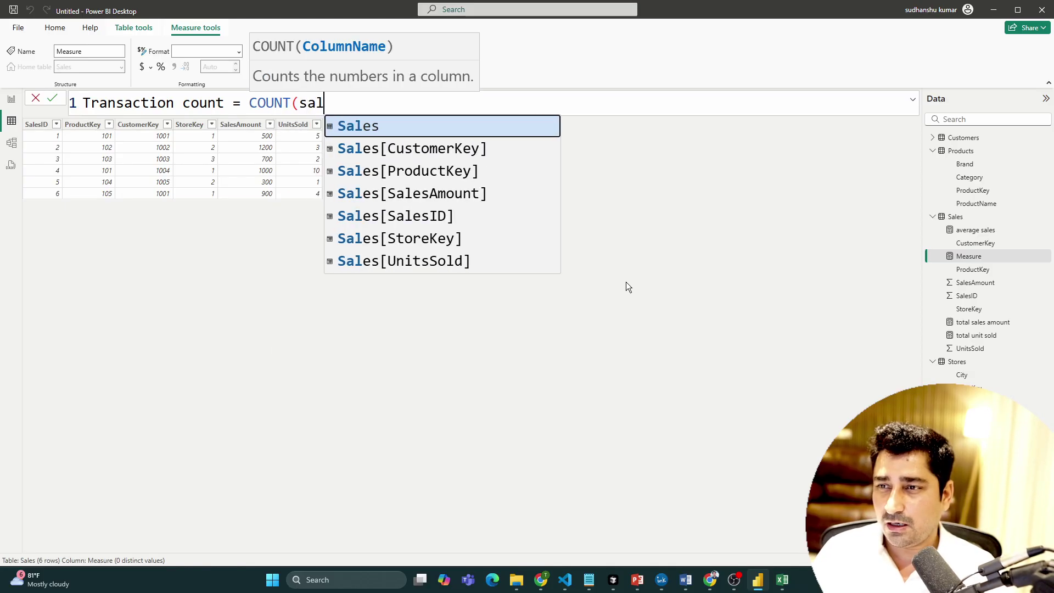
pyautogui.write('e')
pyautogui.press('Down')
pyautogui.press('Down')
pyautogui.press('Down')
pyautogui.press('Down')
pyautogui.press('Tab')
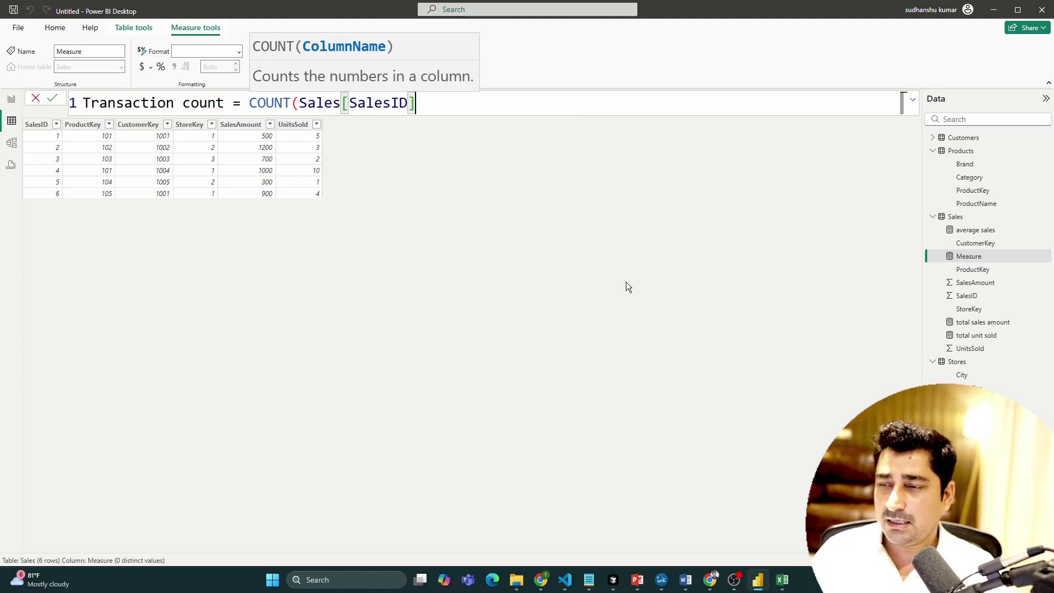
pyautogui.write(')')
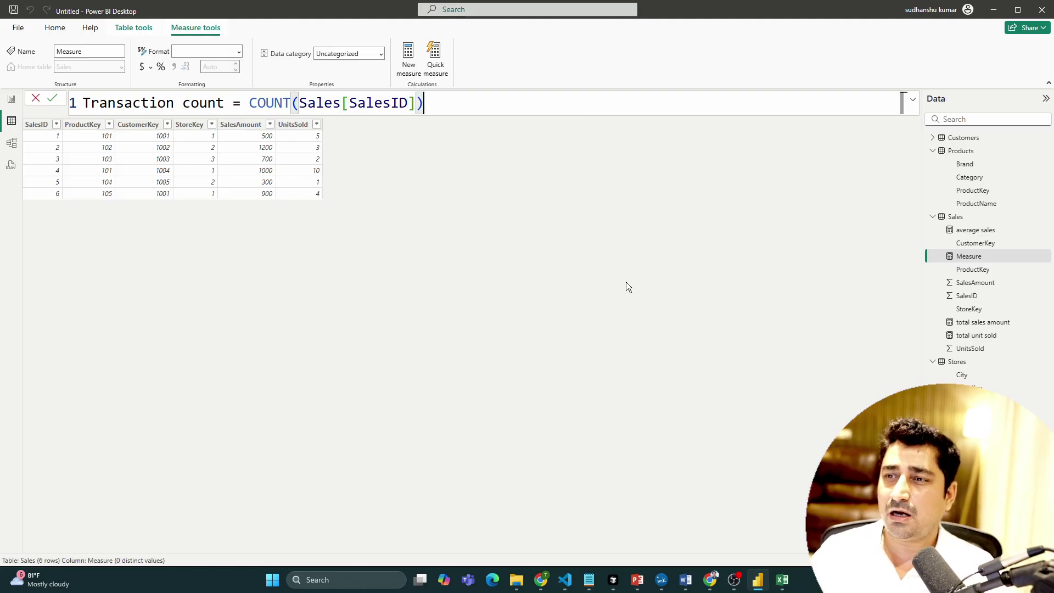
pyautogui.moveTo(416, 103); pyautogui.dragTo(300, 103)
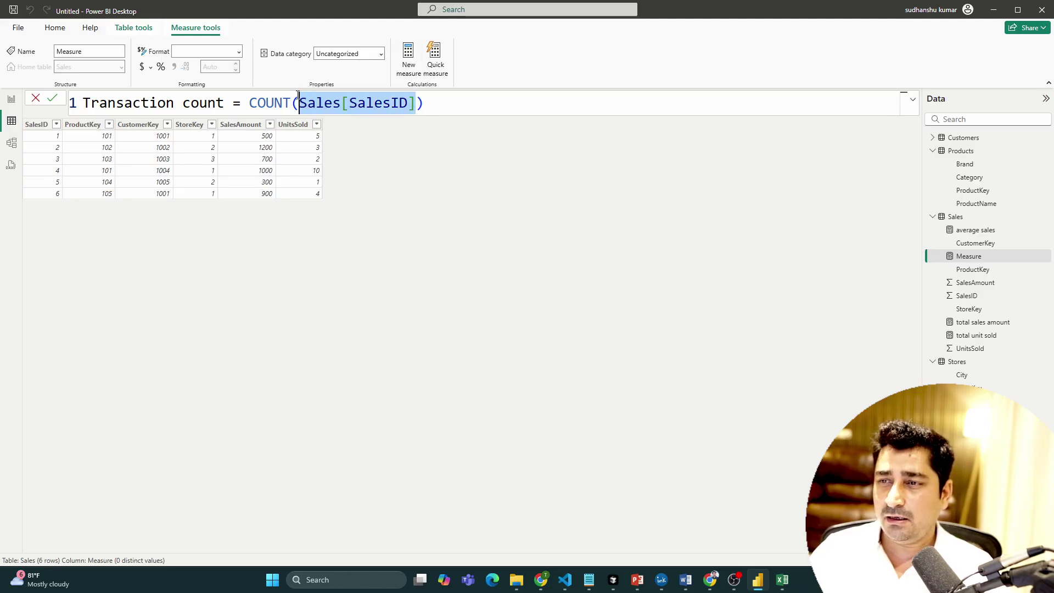
pyautogui.click(437, 100)
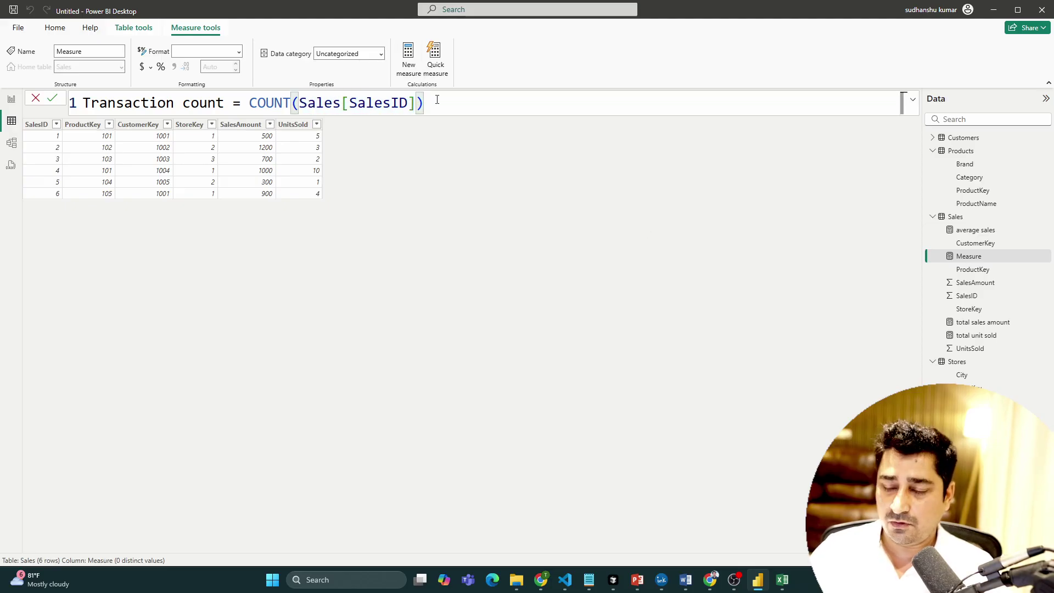
pyautogui.press('Return')
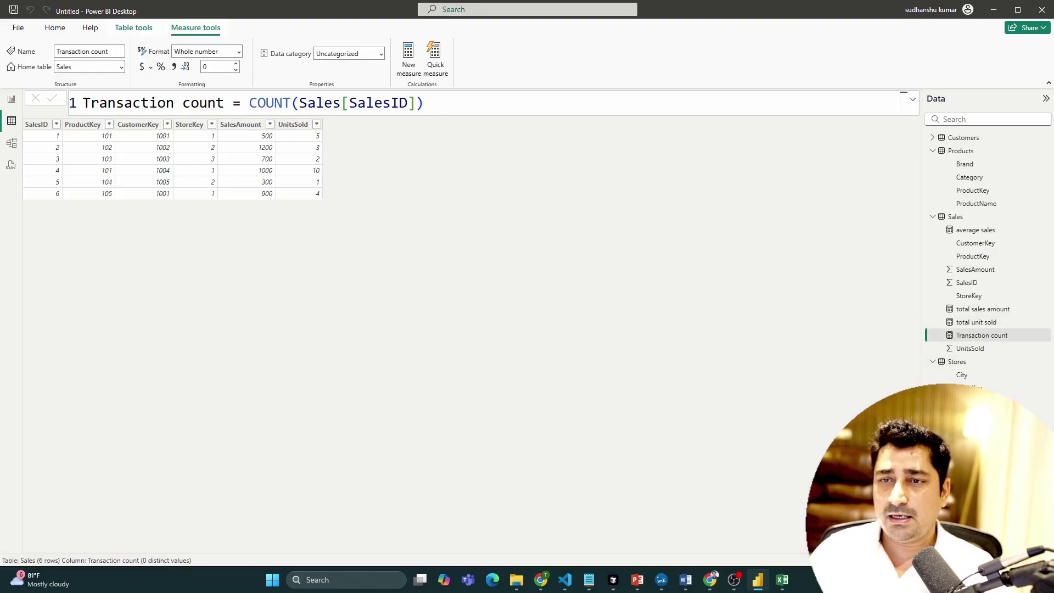
# Place Transaction count on the report page as a card beside average sales, shrink the card, and return to the Sales table data.
pyautogui.click(16, 101)
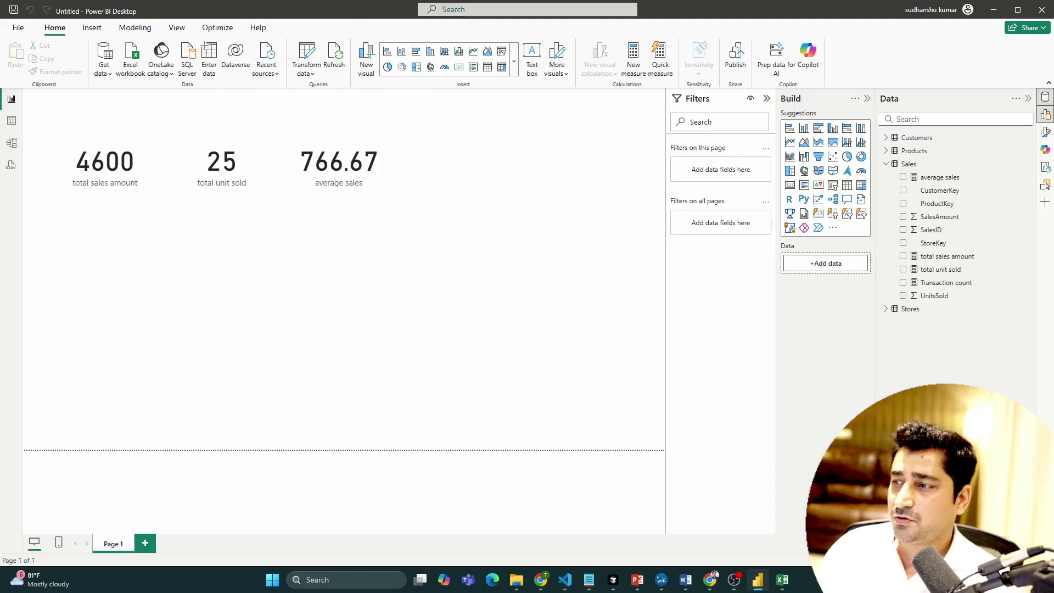
pyautogui.moveTo(947, 282); pyautogui.dragTo(525, 167)
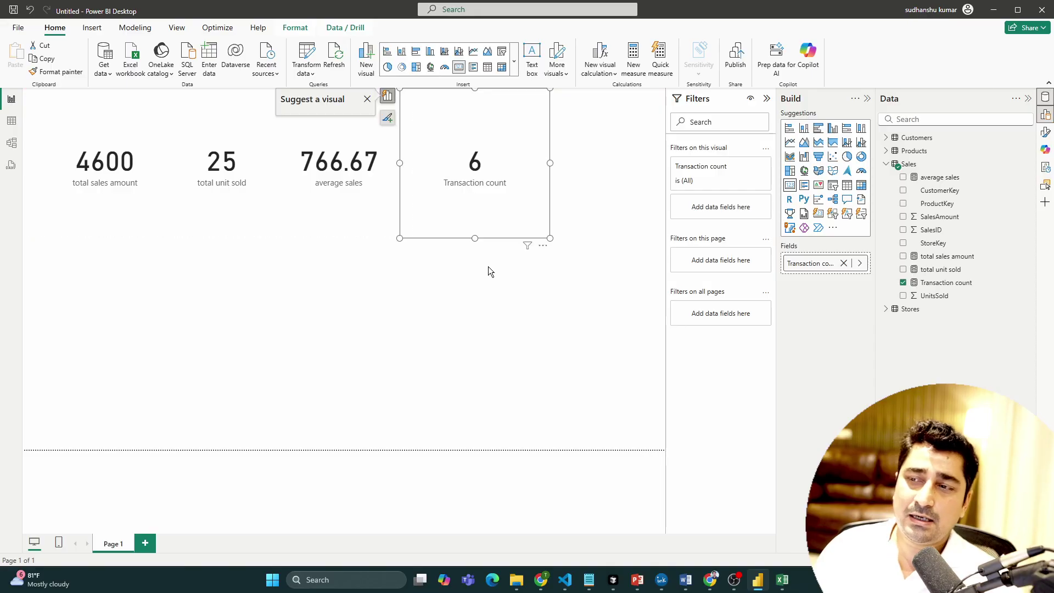
pyautogui.click(537, 266)
pyautogui.click(544, 228)
pyautogui.moveTo(549, 238); pyautogui.dragTo(524, 196)
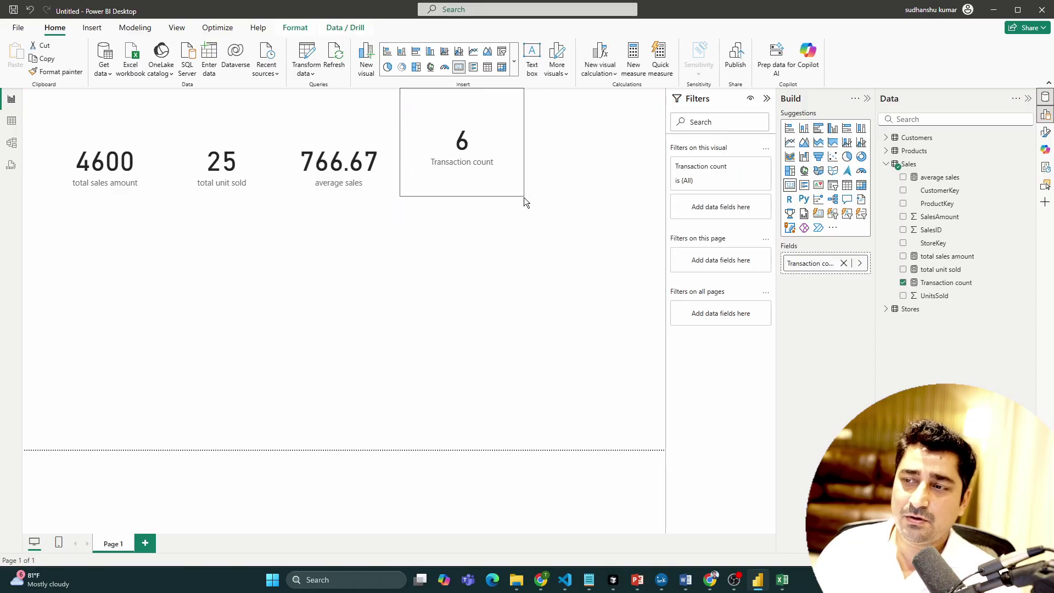
pyautogui.click(610, 222)
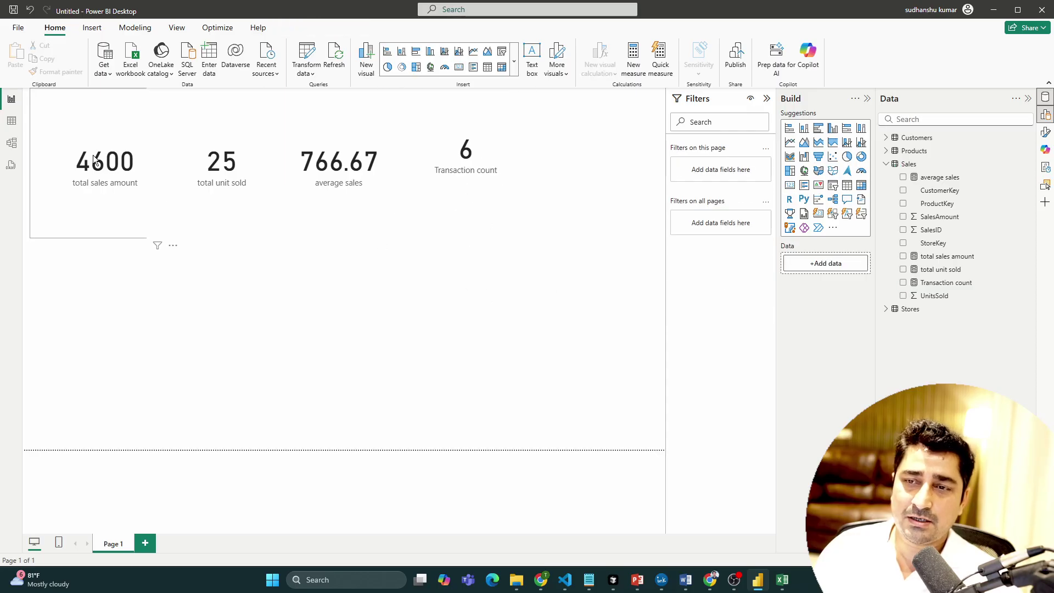
pyautogui.click(11, 120)
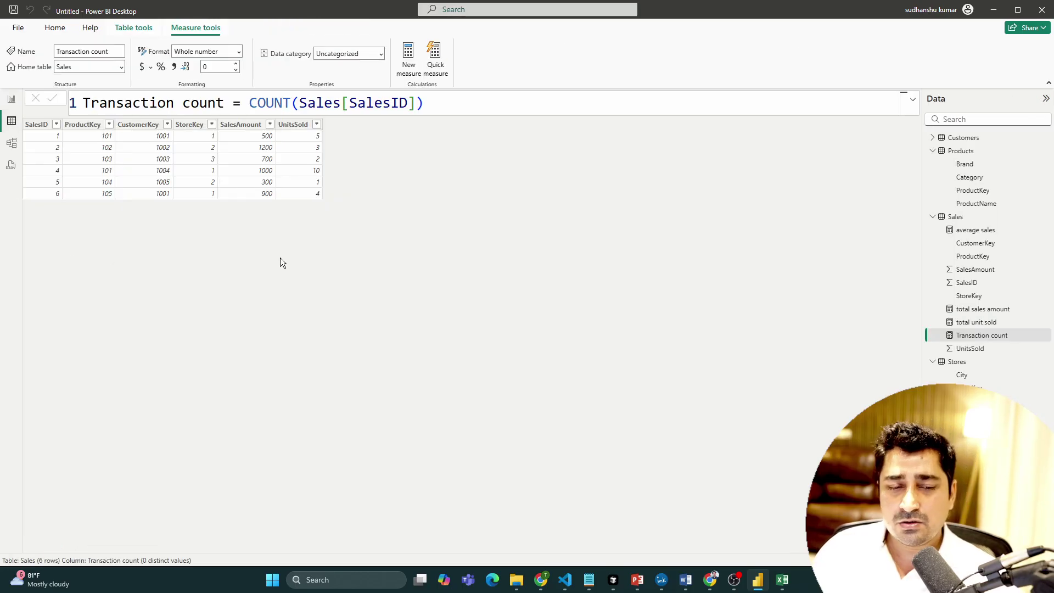
# Review the Customers table, then return to the Sales table and inspect its CustomerKey column.
pyautogui.hotkey('alt', 'Tab')
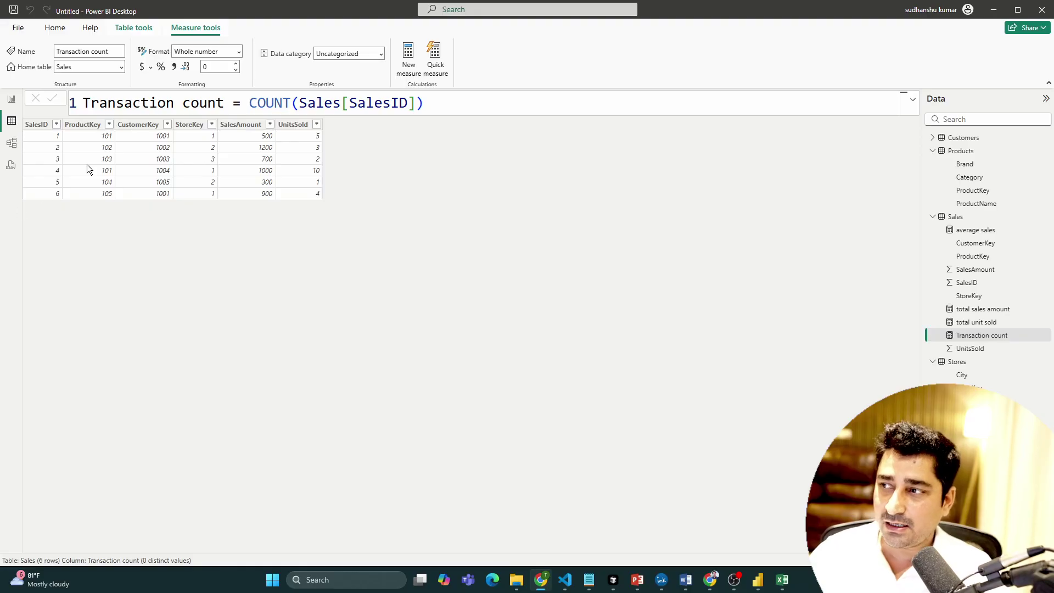
pyautogui.click(982, 142)
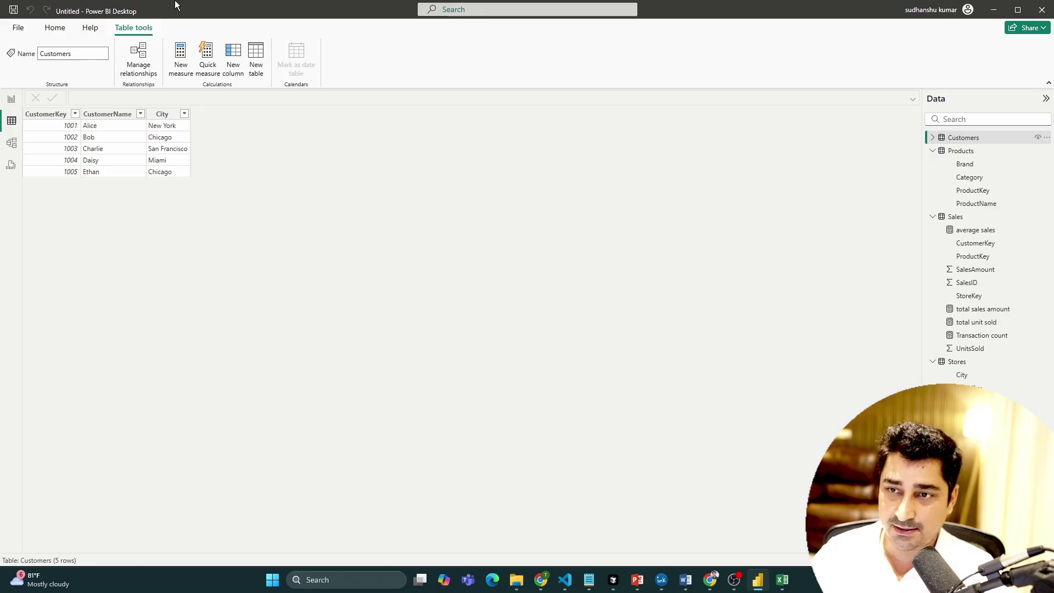
pyautogui.click(966, 218)
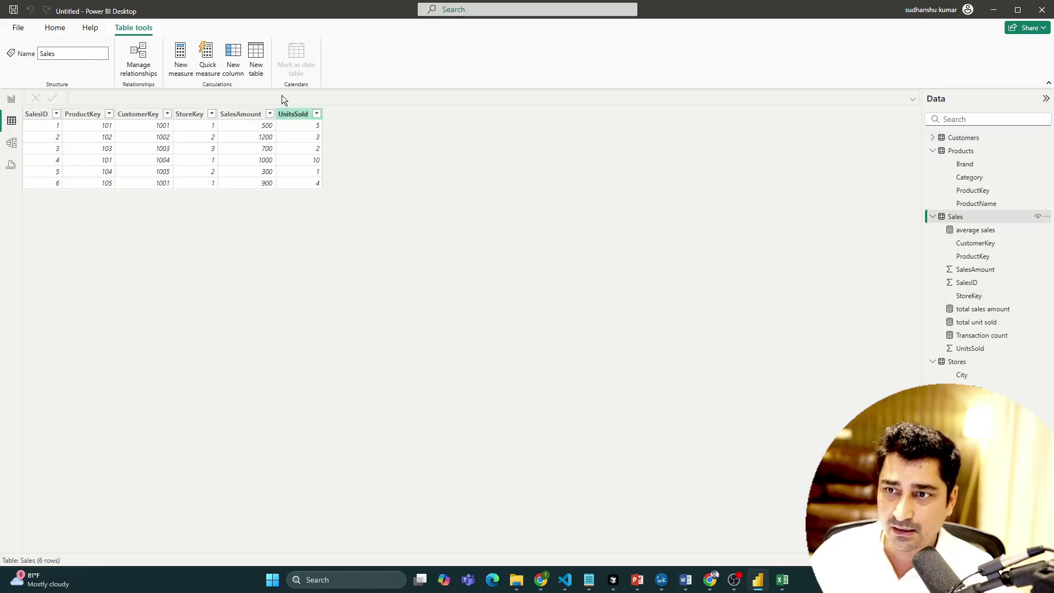
pyautogui.click(143, 127)
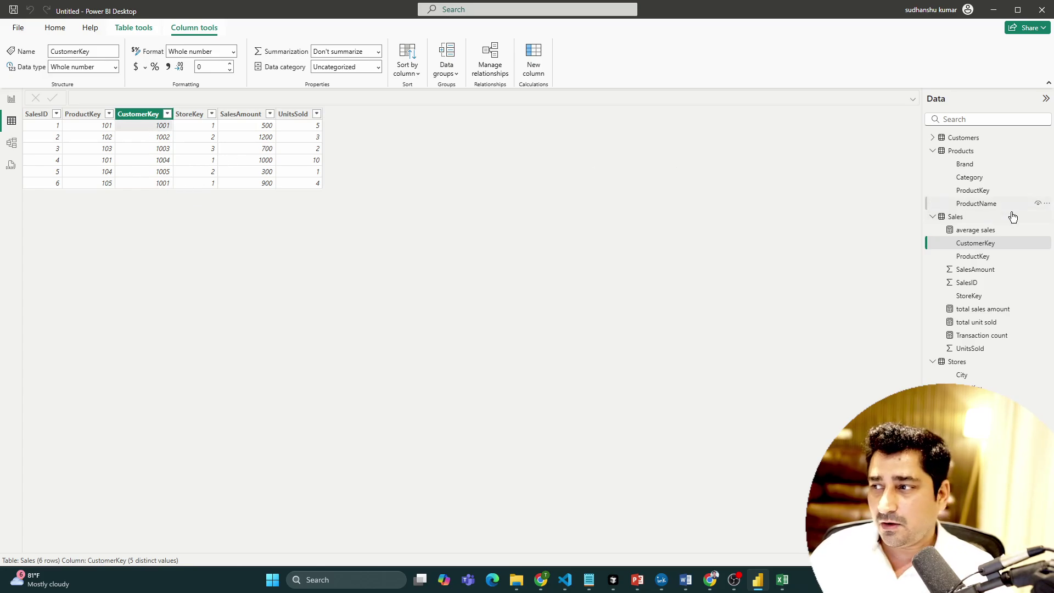
# Add another new measure to the Sales table and name it "unique customer".
pyautogui.click(1044, 217)
pyautogui.click(979, 222)
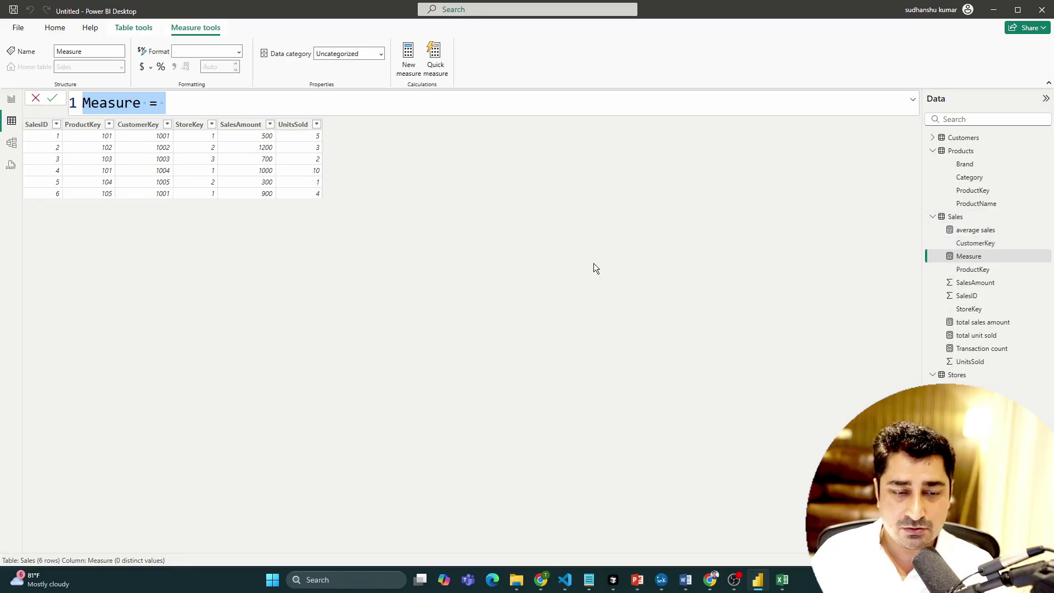
pyautogui.write('unique ')
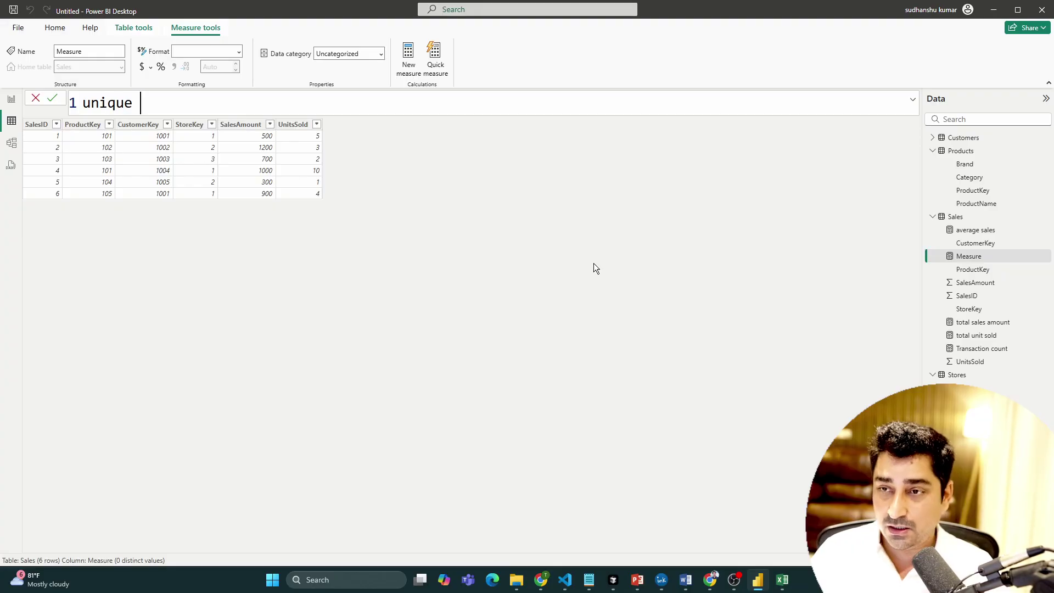
pyautogui.write('customer = ')
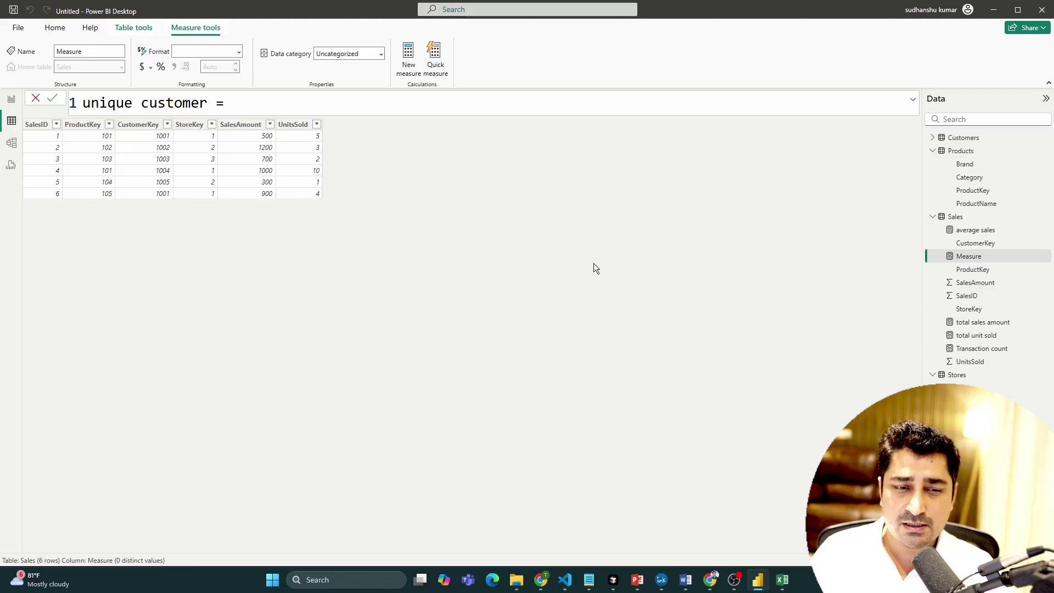
# Define unique customer as DISTINCTCOUNT(Sales[CustomerKey]) and commit the measure.
pyautogui.write('dis')
pyautogui.press('Down')
pyautogui.press('Down')
pyautogui.press('Tab')
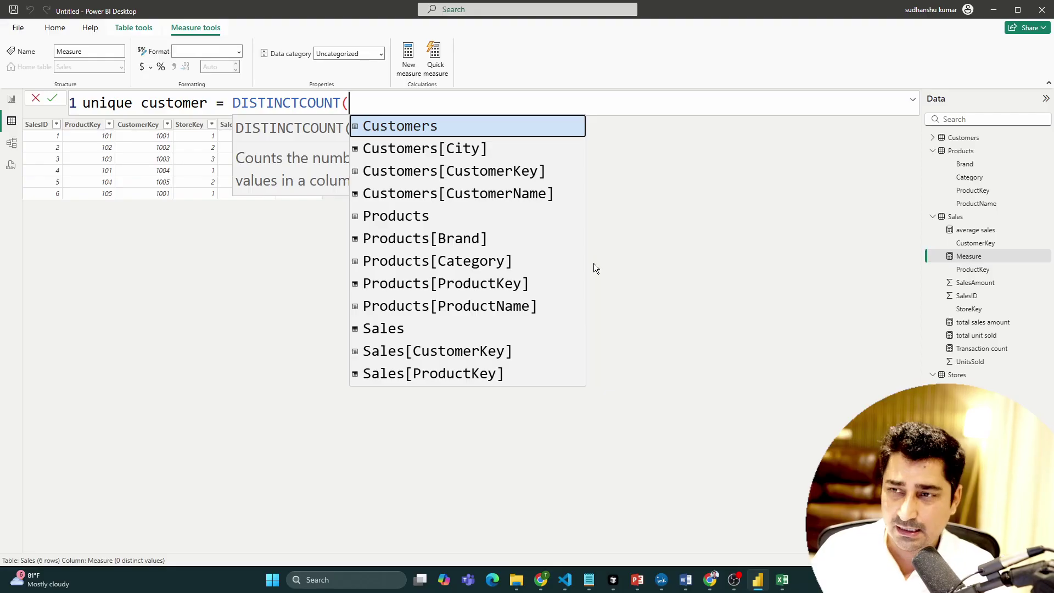
pyautogui.write('sales')
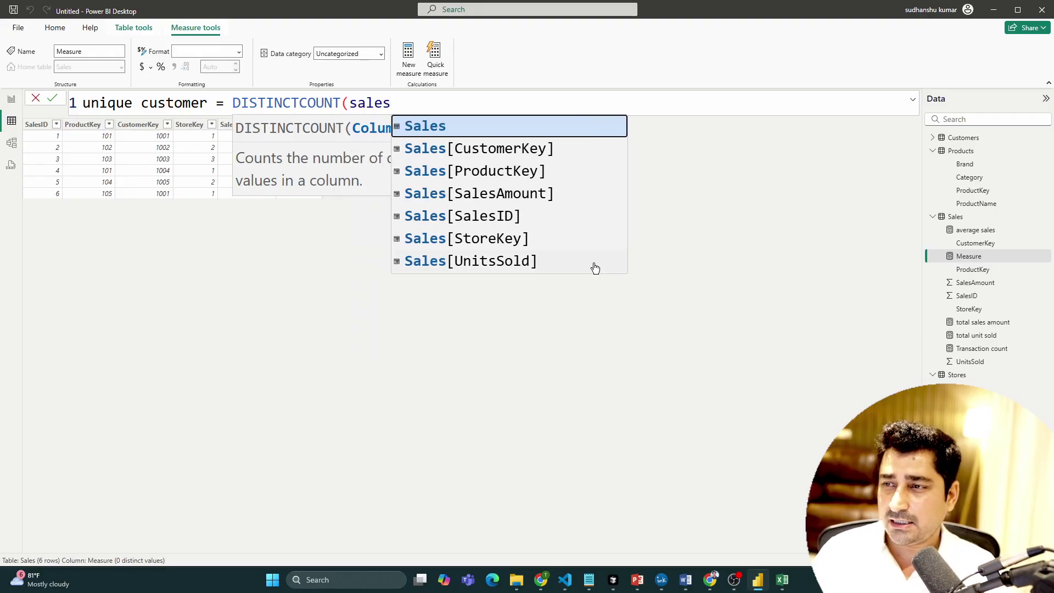
pyautogui.press('Down')
pyautogui.press('Down')
pyautogui.press('Up')
pyautogui.press('Tab')
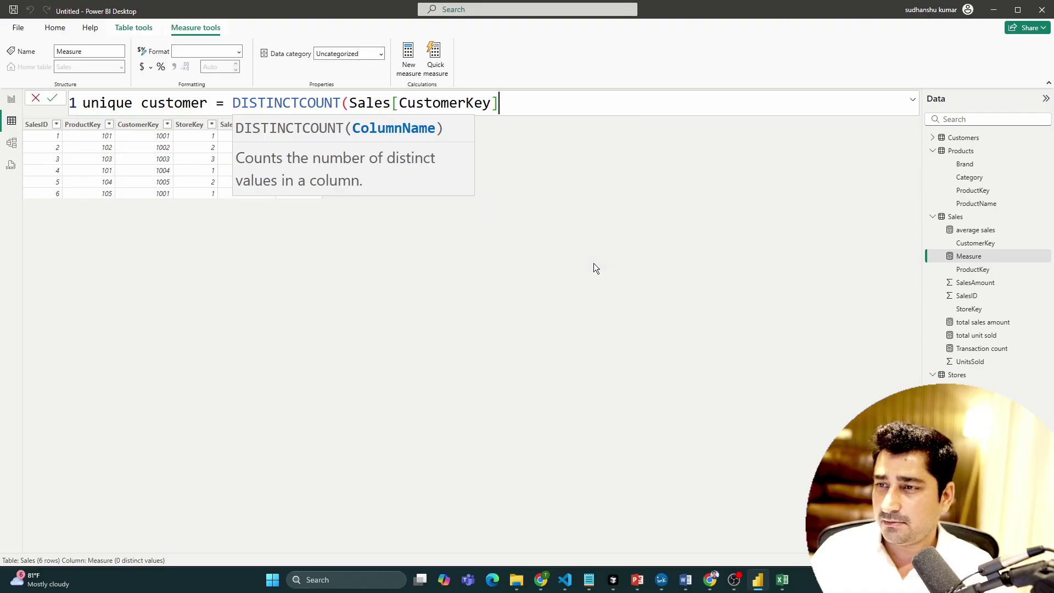
pyautogui.write('_)')
pyautogui.press('BackSpace')
pyautogui.press('BackSpace')
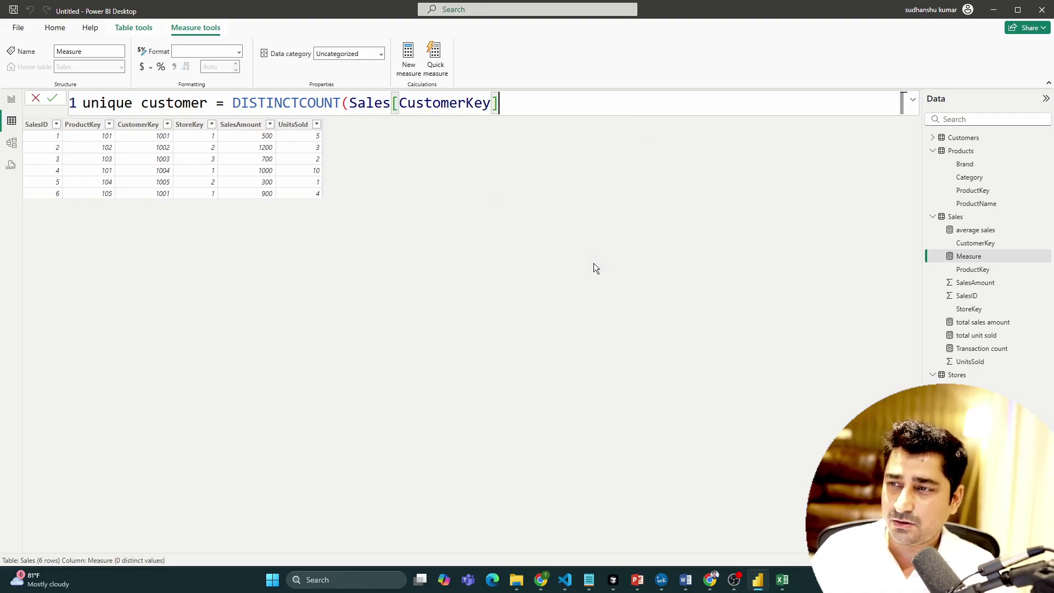
pyautogui.write(')')
pyautogui.press('Return')
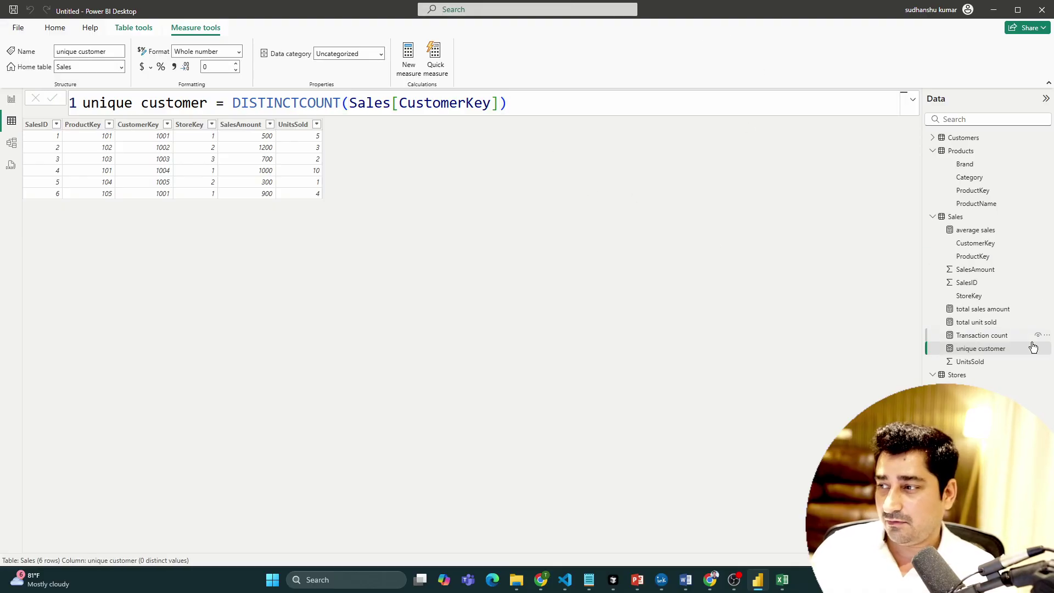
# Place the unique customer measure on the report page as a card beside the Transaction count card.
pyautogui.click(12, 104)
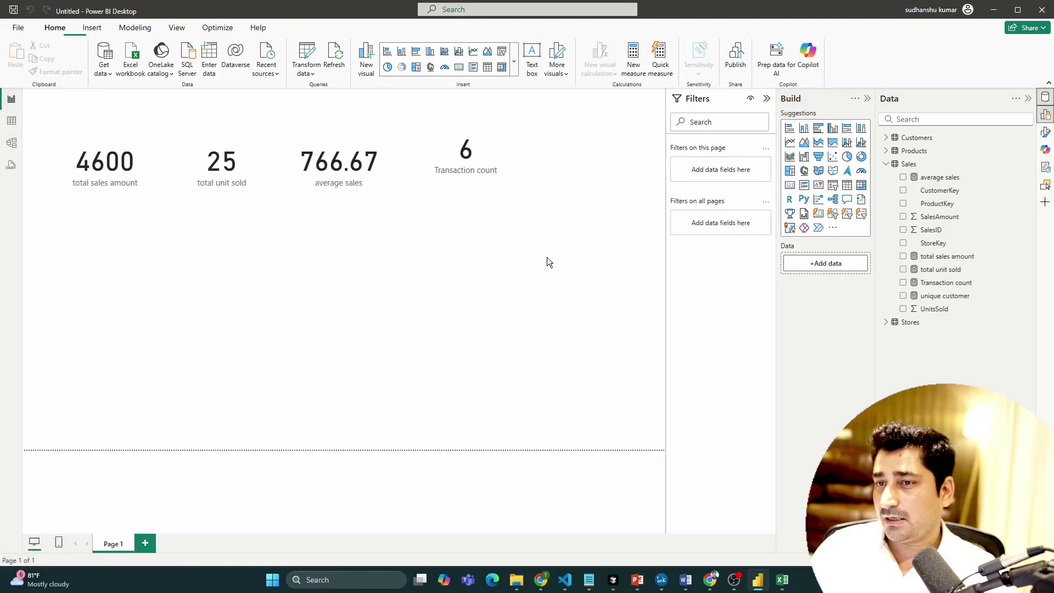
pyautogui.moveTo(940, 299); pyautogui.dragTo(581, 151)
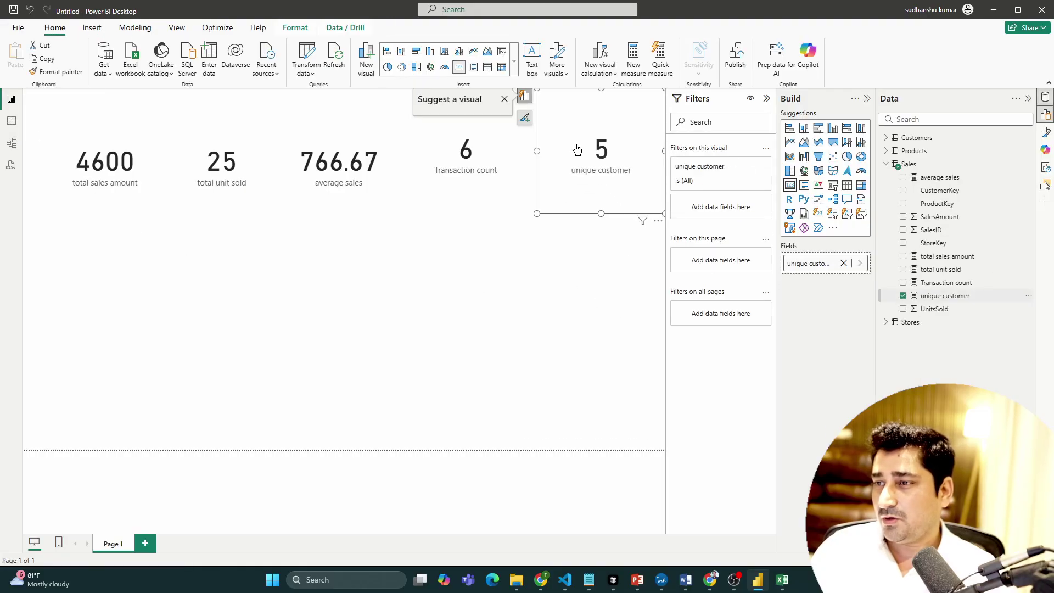
pyautogui.click(624, 319)
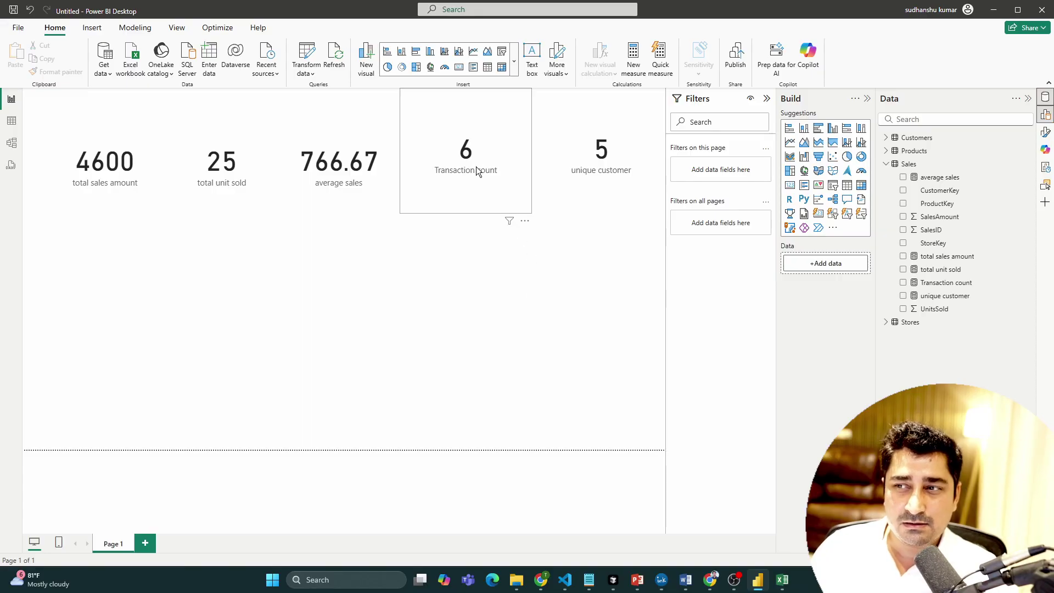
# Move the Transaction count and unique customer cards down slightly to line up with the other three cards.
pyautogui.moveTo(476, 166); pyautogui.dragTo(477, 179)
pyautogui.click(512, 295)
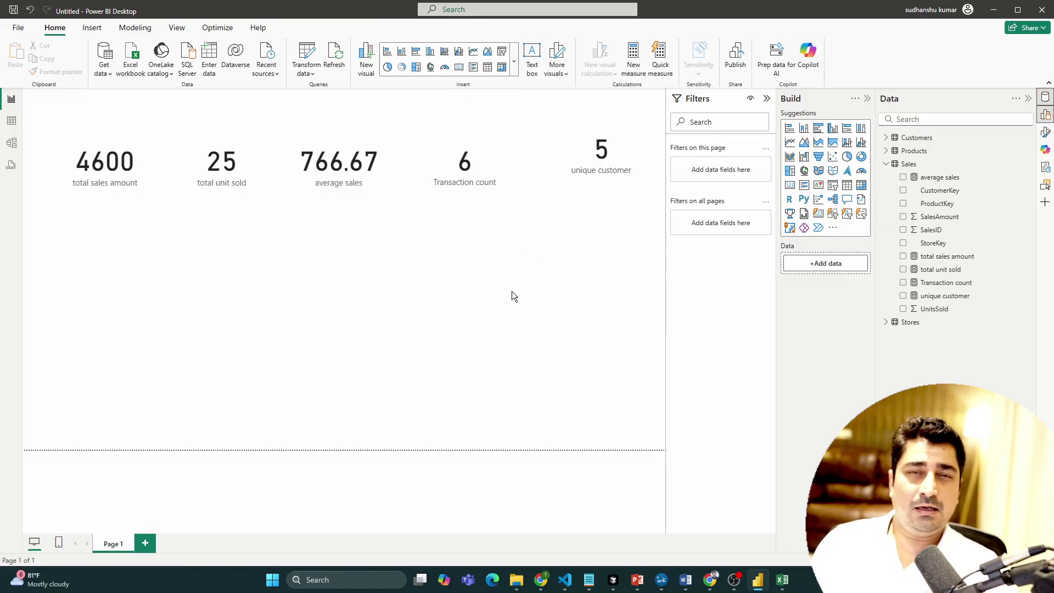
pyautogui.moveTo(585, 156); pyautogui.dragTo(588, 167)
pyautogui.click(584, 326)
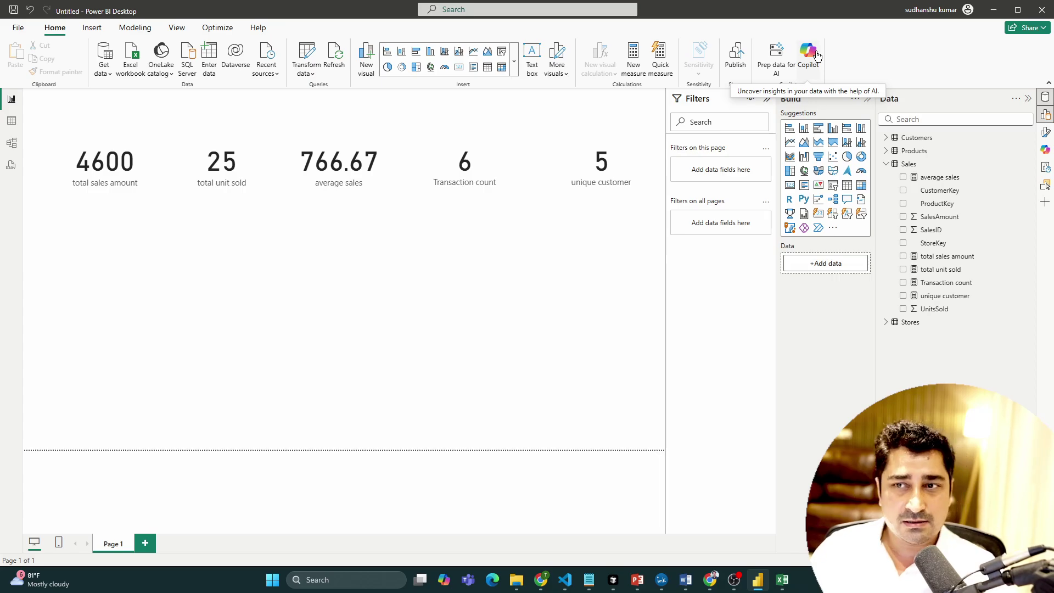
# Open the DAX query view and place the cursor on the empty third line of Query 1.
pyautogui.click(12, 164)
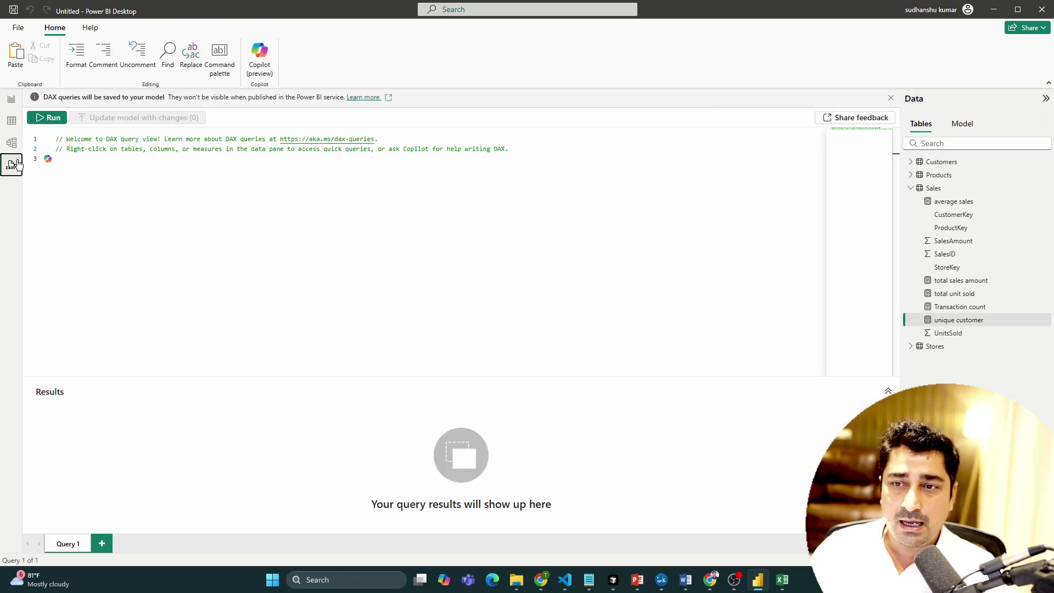
pyautogui.click(71, 162)
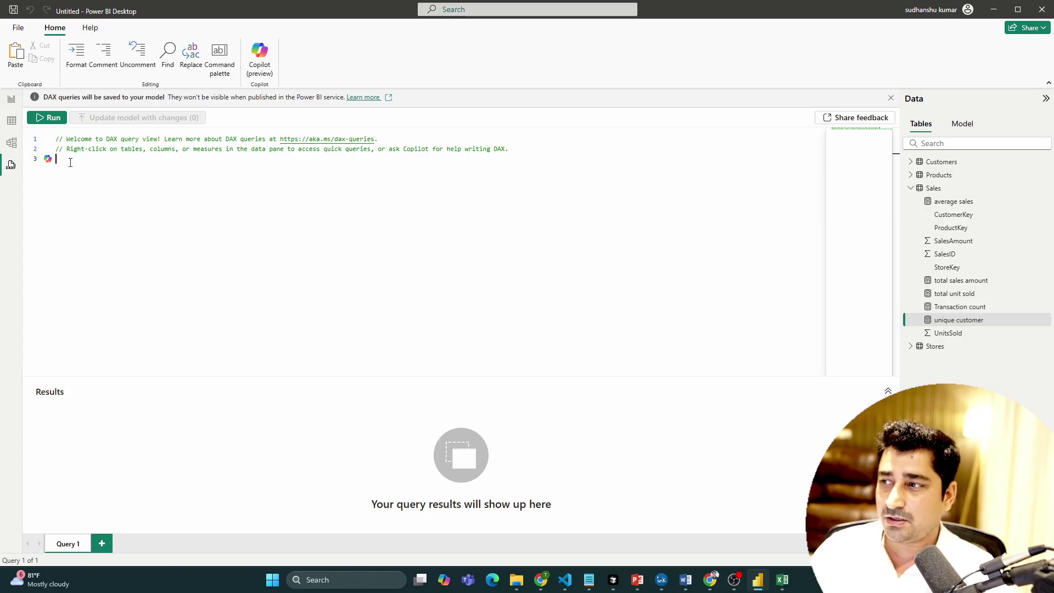